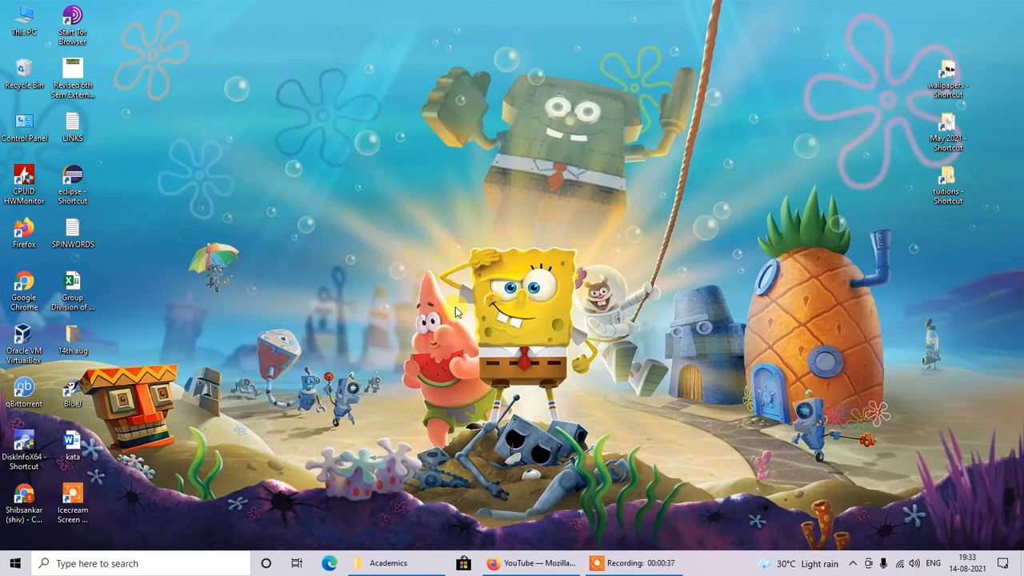
# Open Command Prompt and run the java command to check whether Java is available.
pyautogui.click(15, 563)
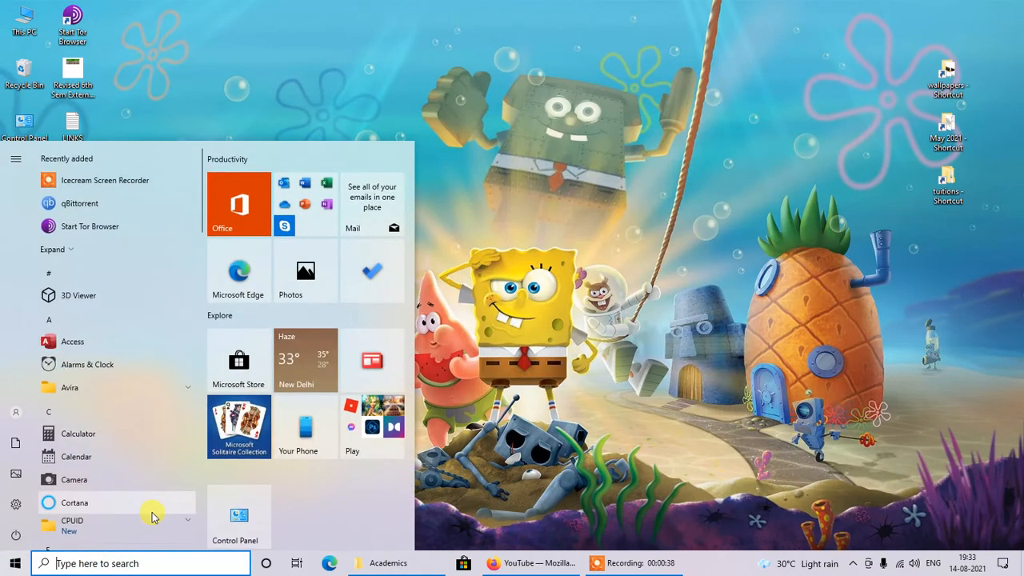
pyautogui.write('cmd')
pyautogui.press('Return')
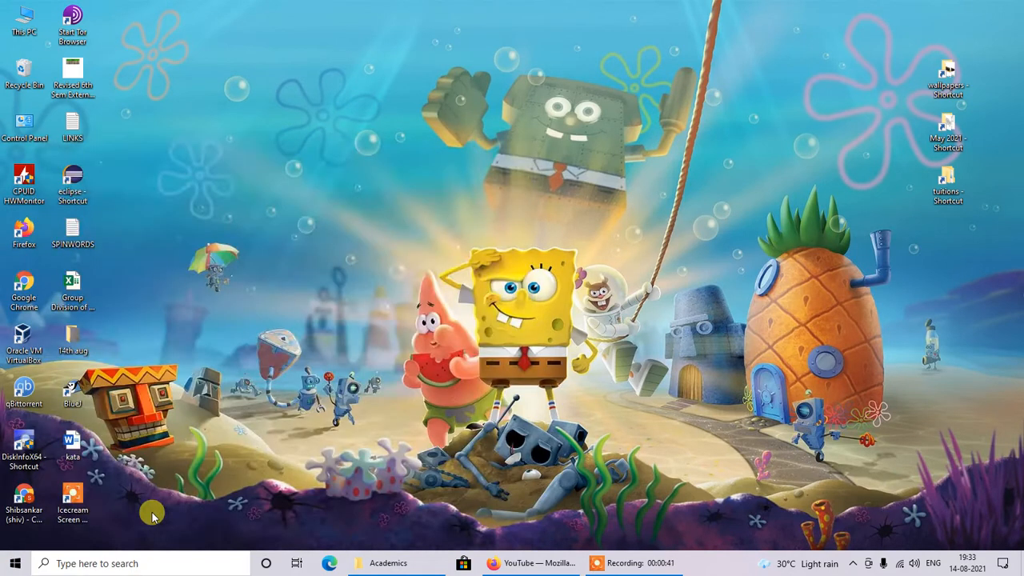
pyautogui.write('j')
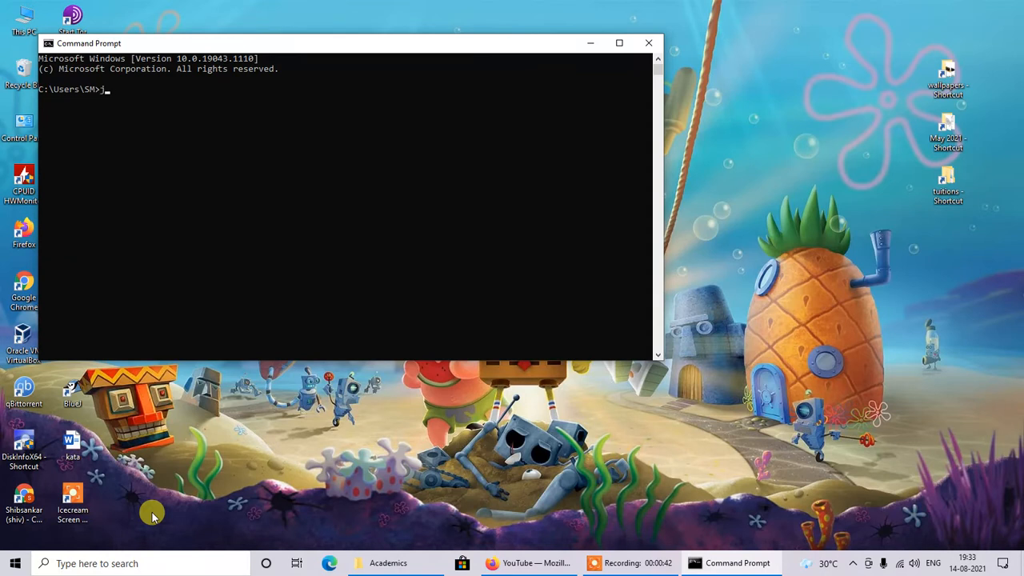
pyautogui.write('ava')
pyautogui.press('Return')
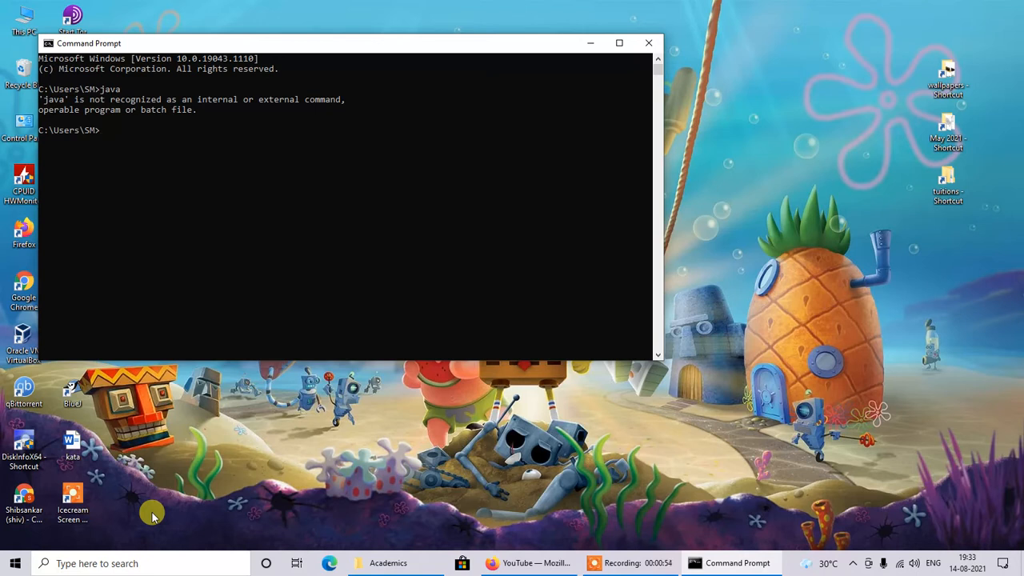
# Run javac and java -version to check for a Java compiler and version, and minimize Command Prompt.
pyautogui.write('javac')
pyautogui.press('Return')
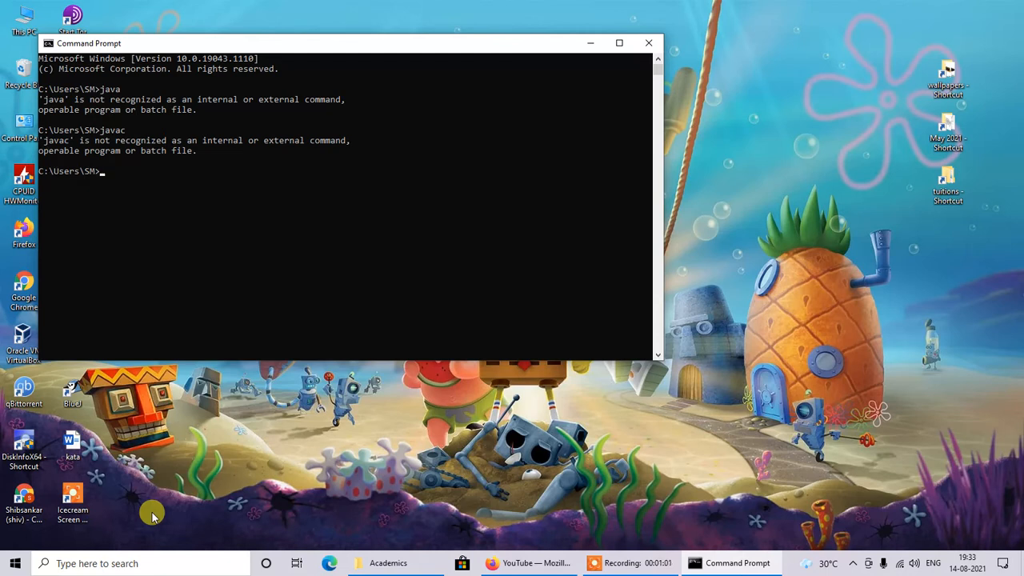
pyautogui.write('java -version')
pyautogui.press('Return')
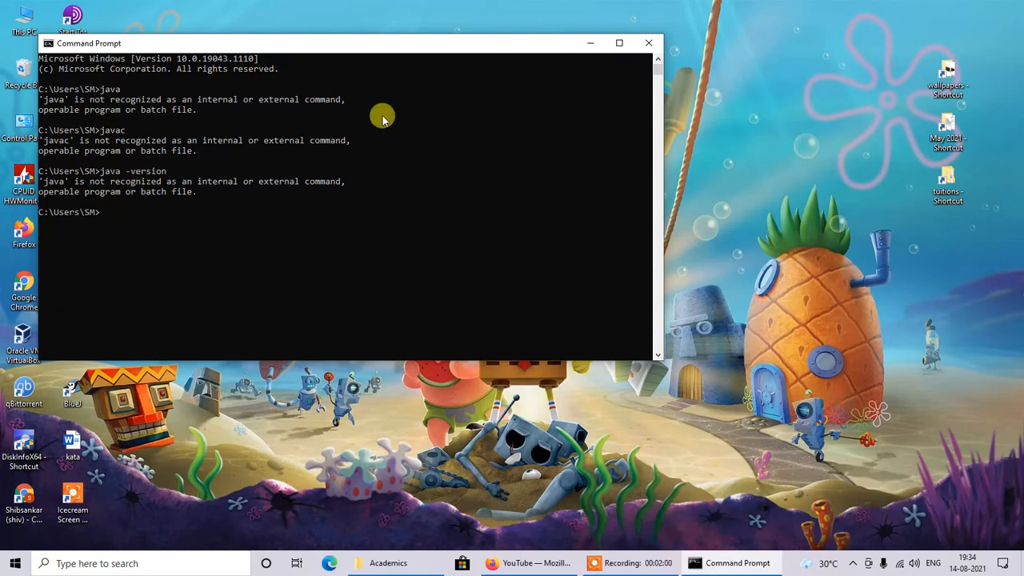
pyautogui.click(590, 44)
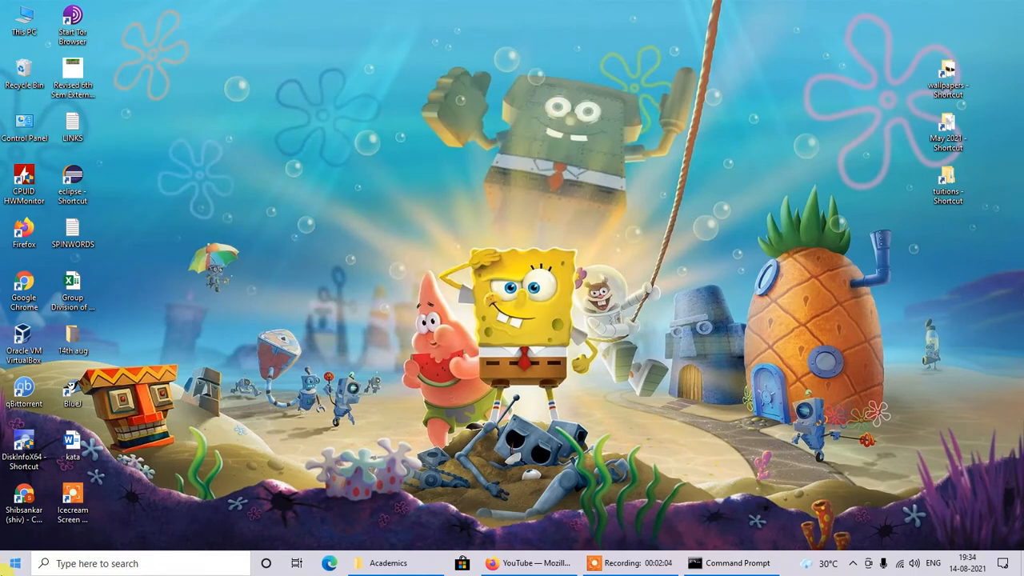
# Look through the Programs and Features list in Control Panel for an installed Java version, and minimize the window.
pyautogui.doubleClick(11, 128)
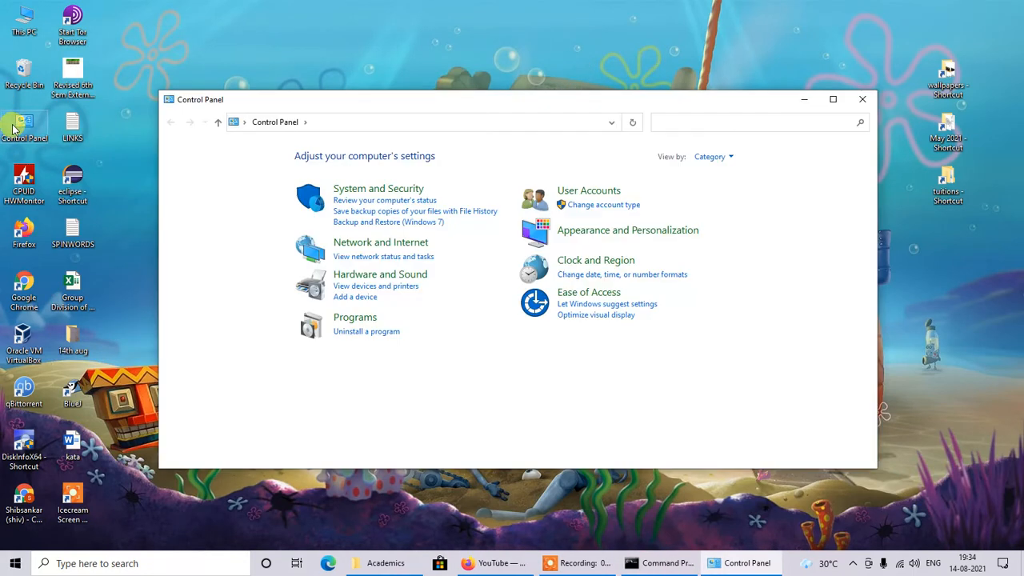
pyautogui.click(356, 318)
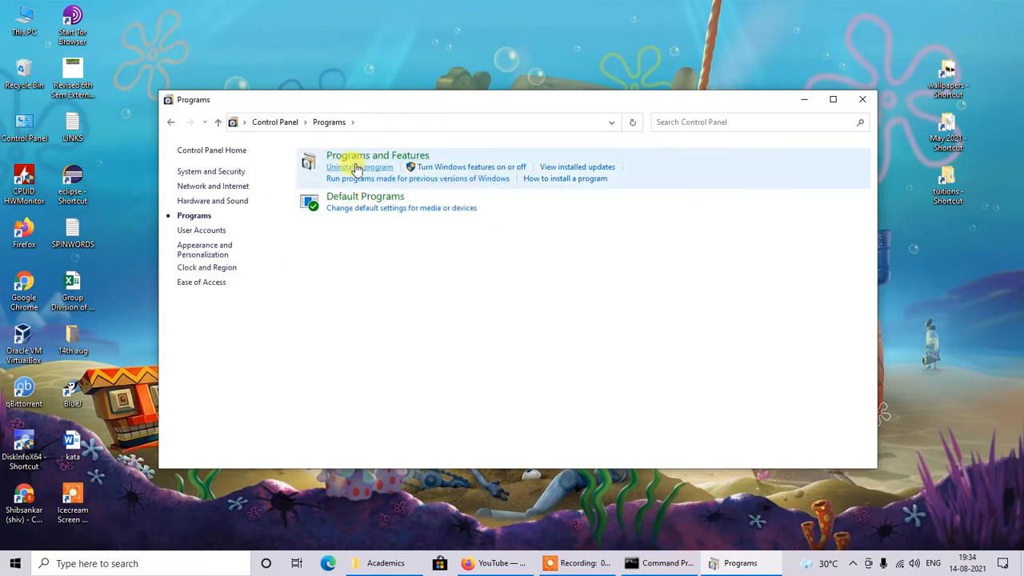
pyautogui.click(357, 160)
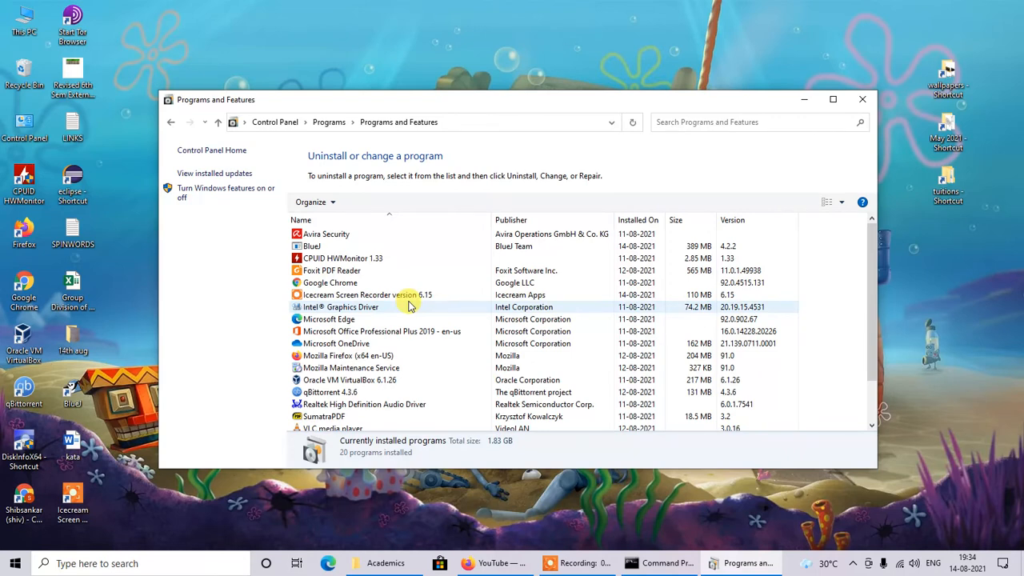
pyautogui.scroll(-2, 408, 305)
pyautogui.scroll(1, 408, 305)
pyautogui.scroll(-2, 409, 304)
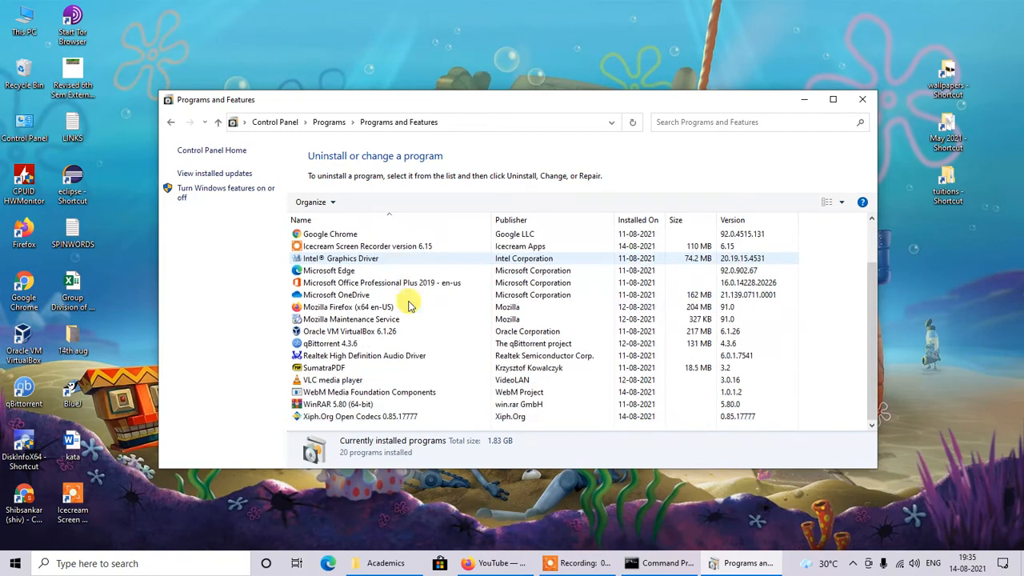
pyautogui.click(804, 100)
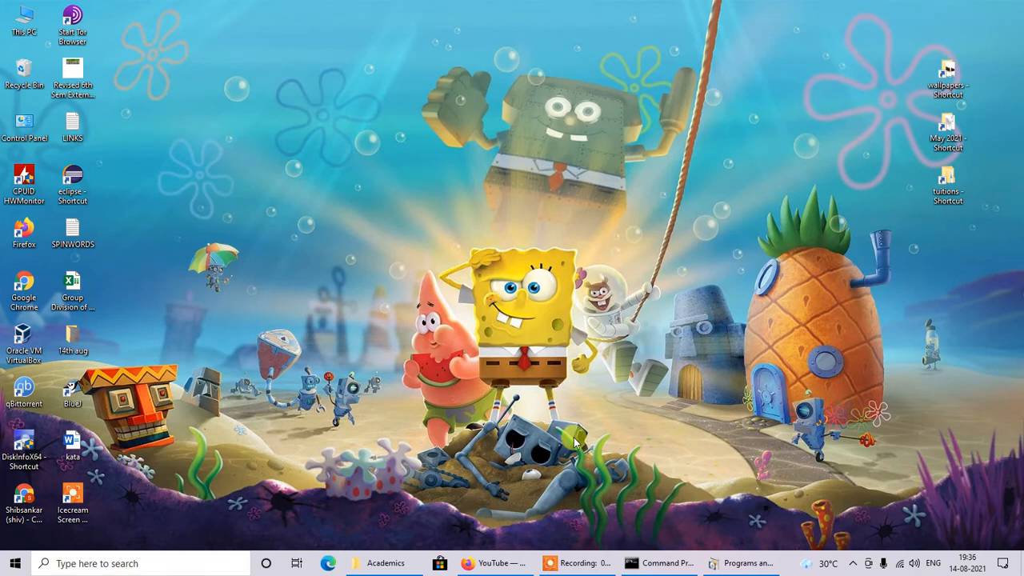
# Switch to Firefox and search Google for "jdk" in a new tab.
pyautogui.click(491, 570)
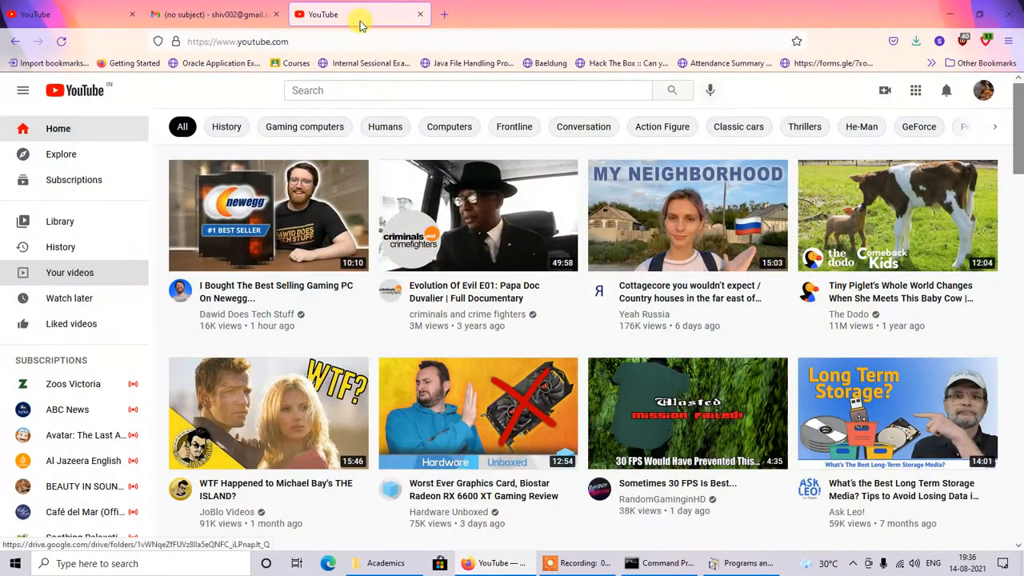
pyautogui.click(442, 14)
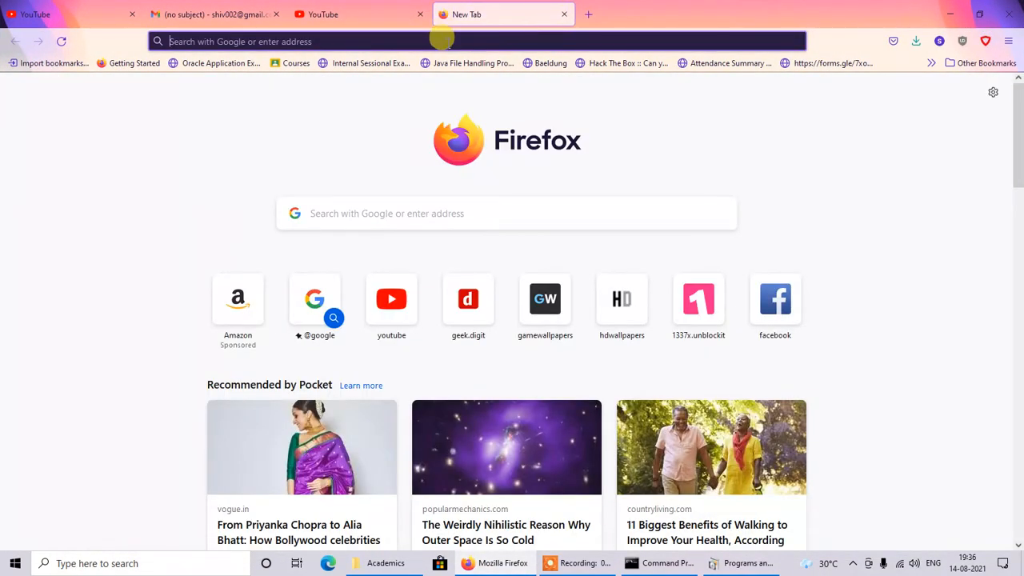
pyautogui.click(441, 38)
pyautogui.write('jdk')
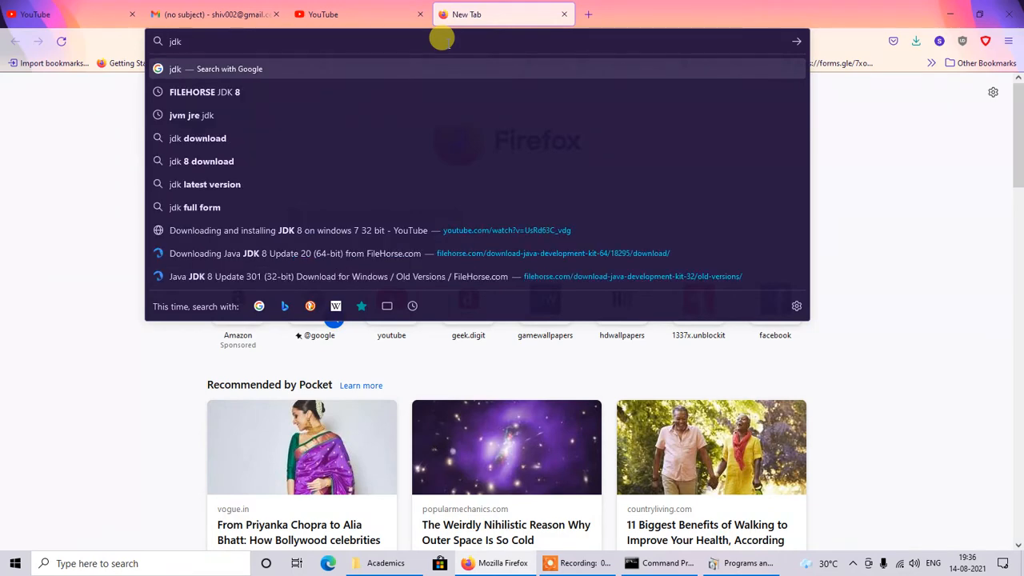
pyautogui.press('Return')
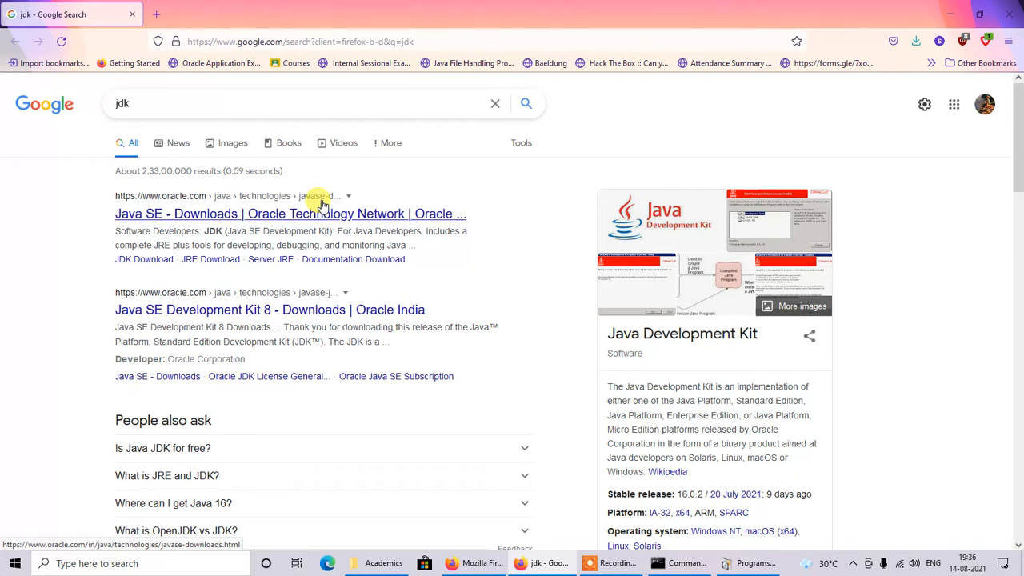
pyautogui.click(322, 204)
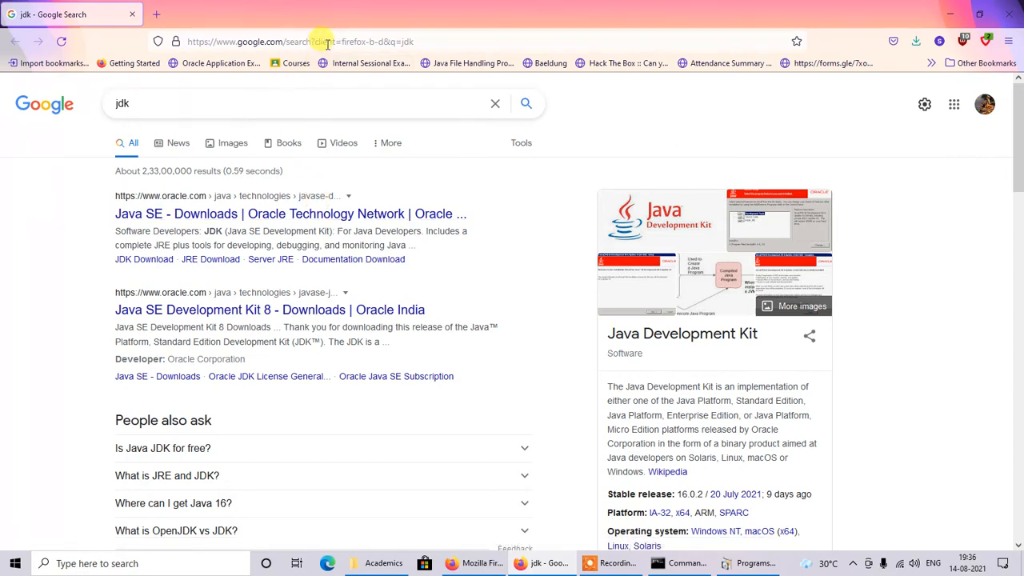
# Search Google for "filehorse jdk 8" and look through the FileHorse results for 32-bit and 64-bit downloads.
pyautogui.doubleClick(109, 97)
pyautogui.write('file')
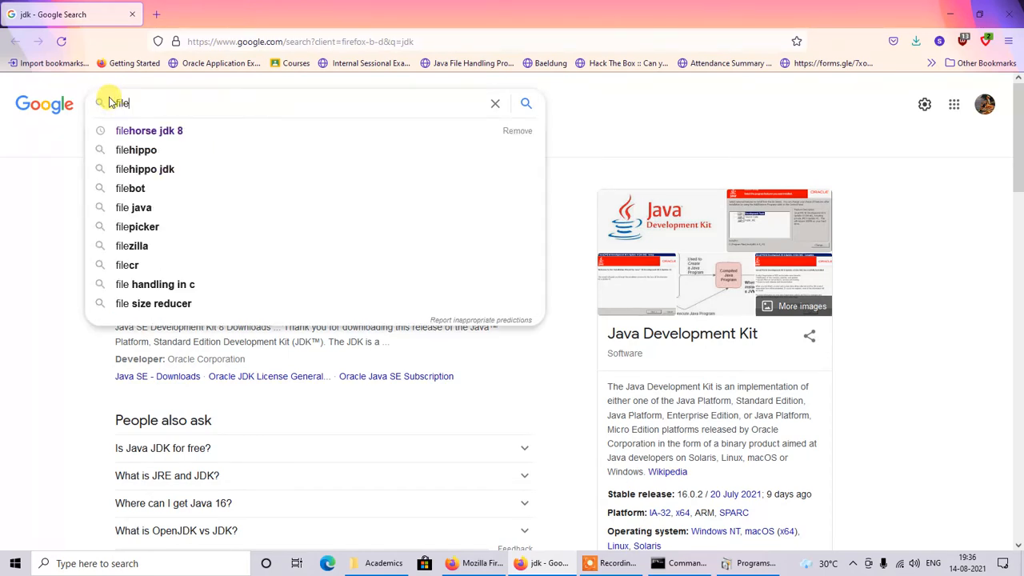
pyautogui.press('Down')
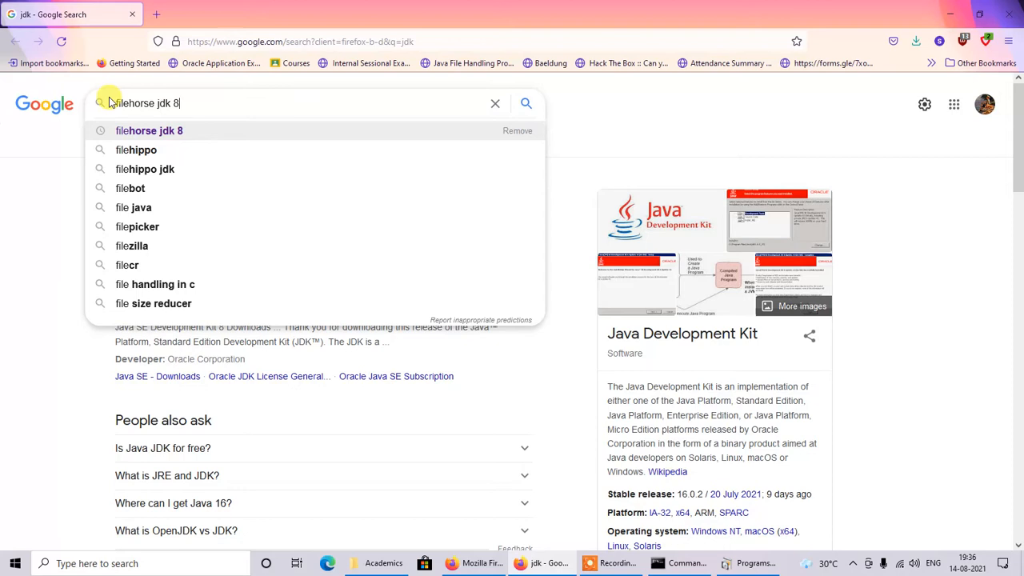
pyautogui.press('Return')
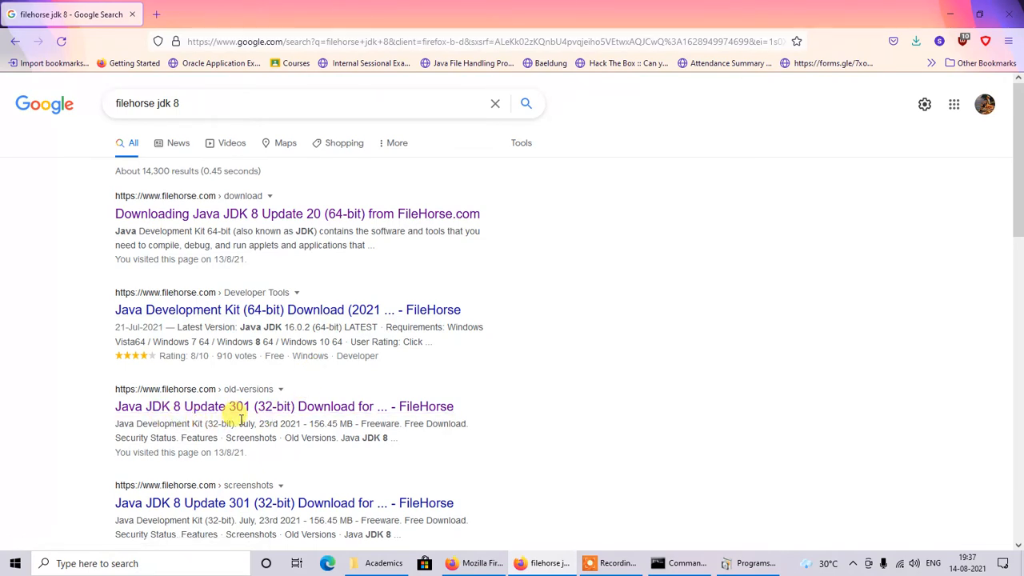
pyautogui.scroll(-1, 275, 425)
pyautogui.scroll(1, 281, 424)
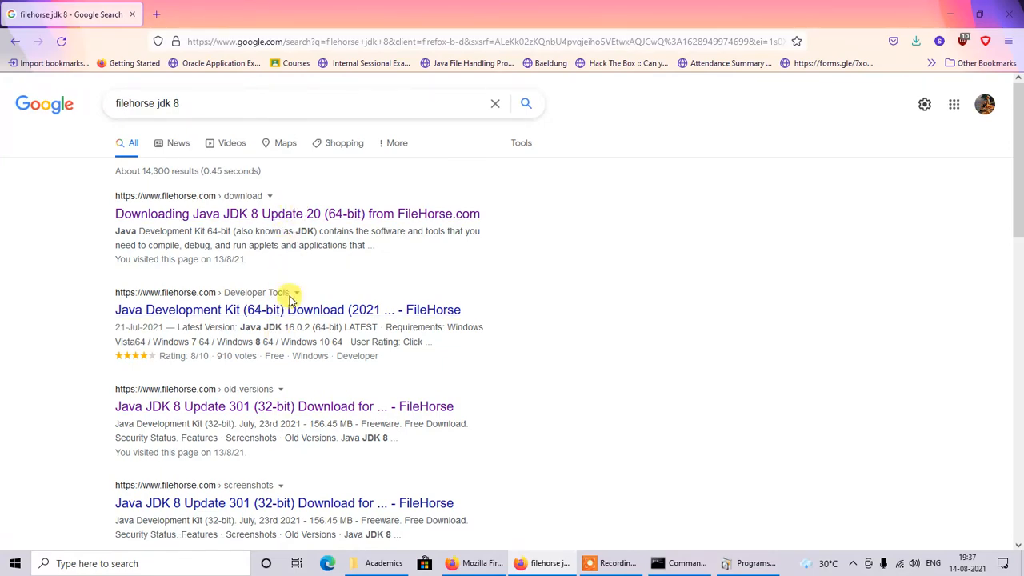
pyautogui.scroll(-1, 288, 292)
pyautogui.scroll(1, 288, 281)
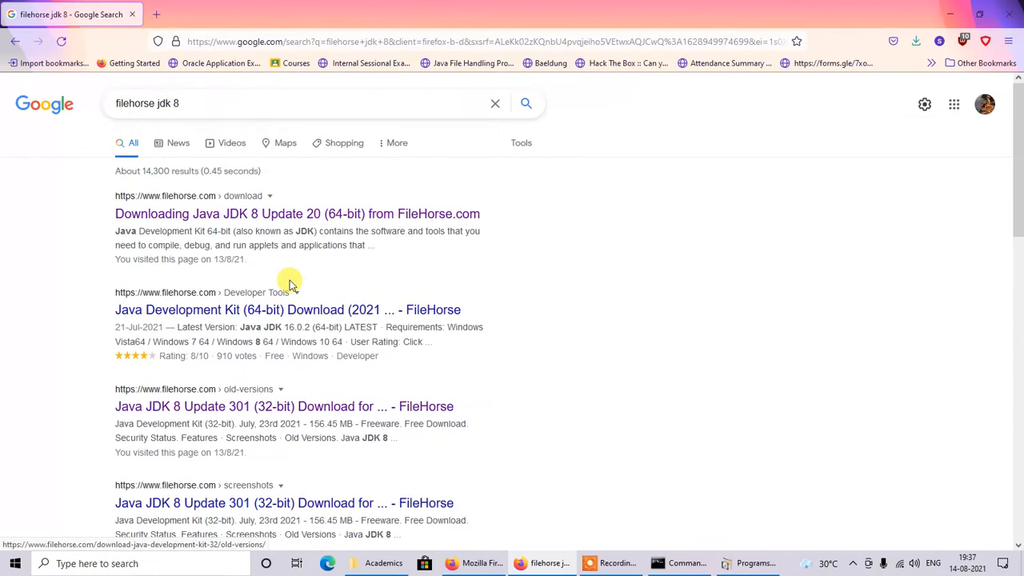
pyautogui.scroll(-2, 232, 388)
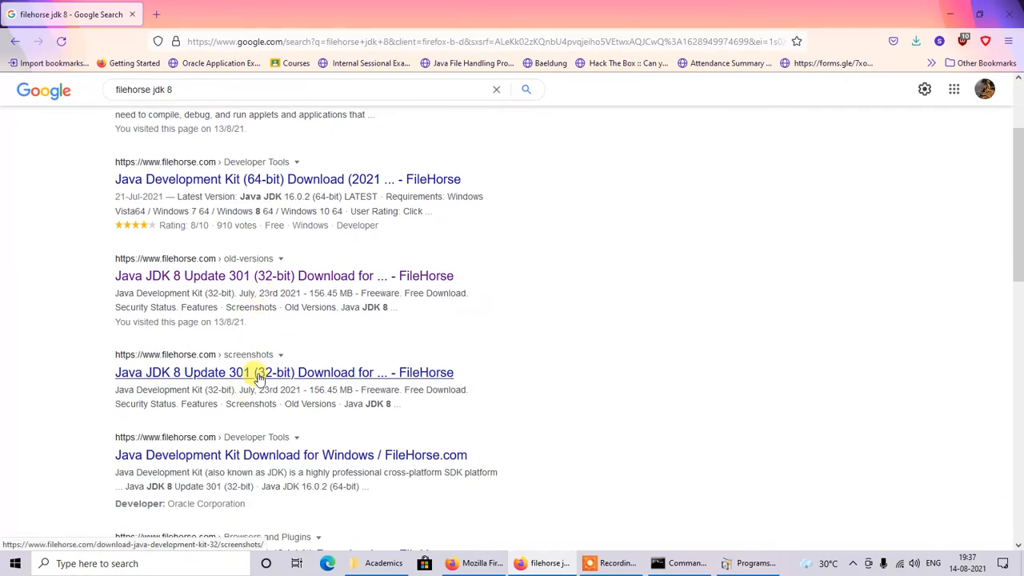
pyautogui.scroll(2, 258, 376)
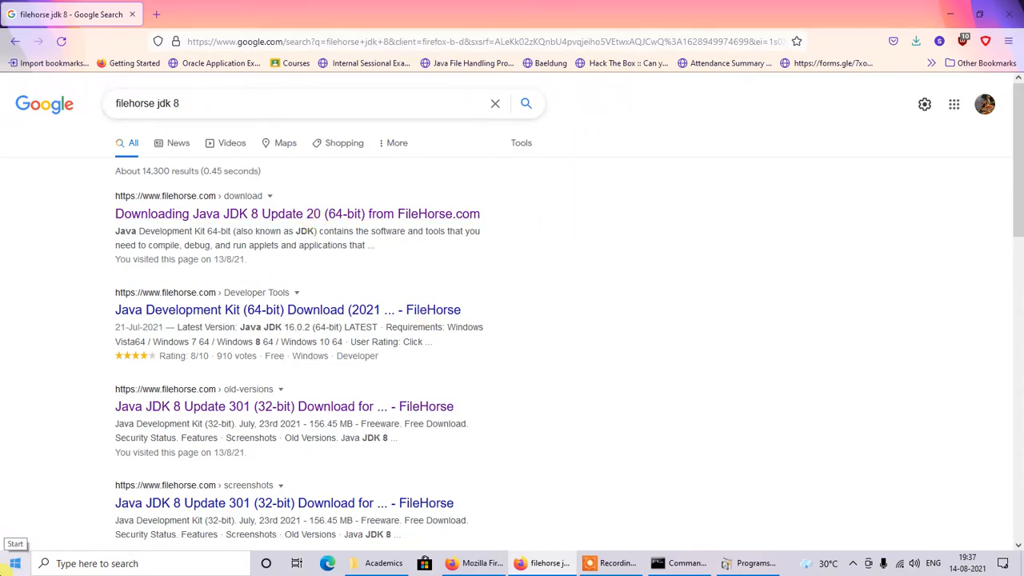
# Check the computer's system type on the System page reached from Control Panel, and put both windows away.
pyautogui.click(14, 563)
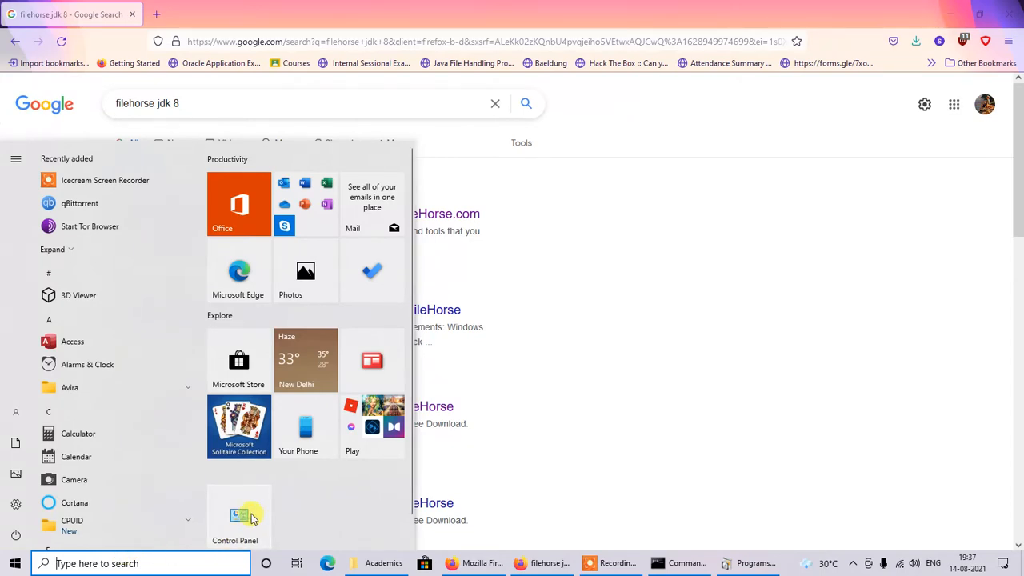
pyautogui.write('cont')
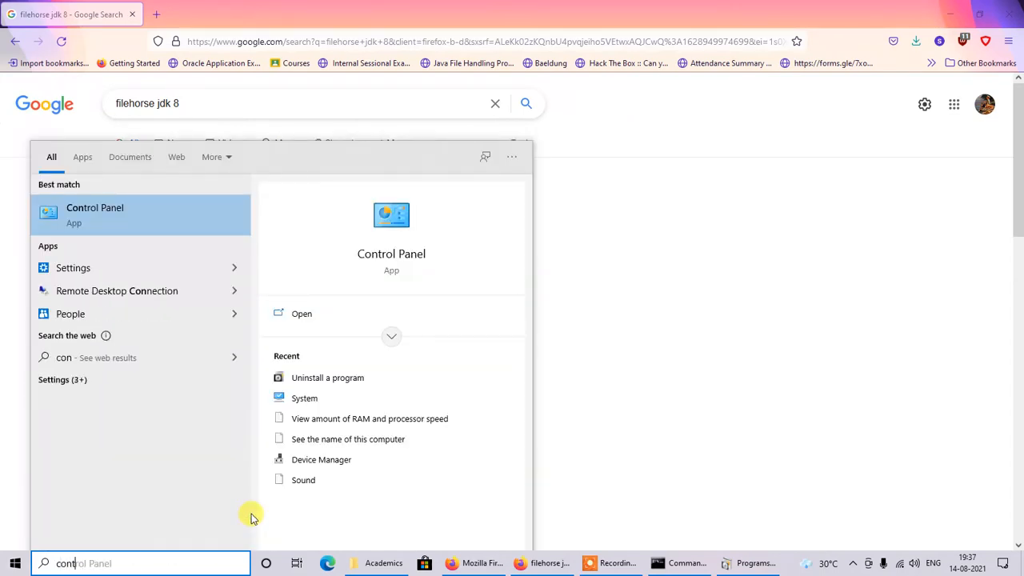
pyautogui.click(162, 218)
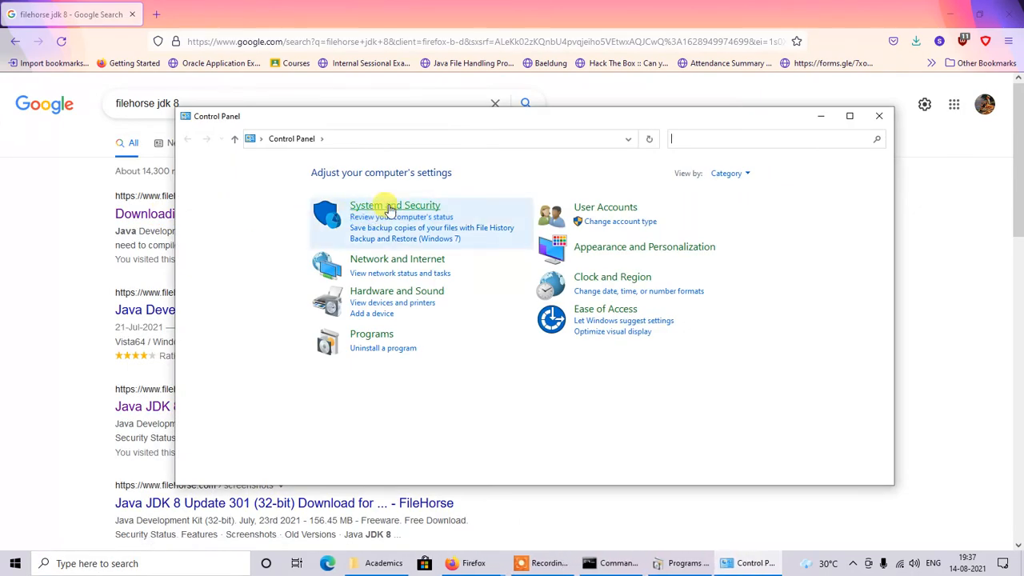
pyautogui.click(390, 207)
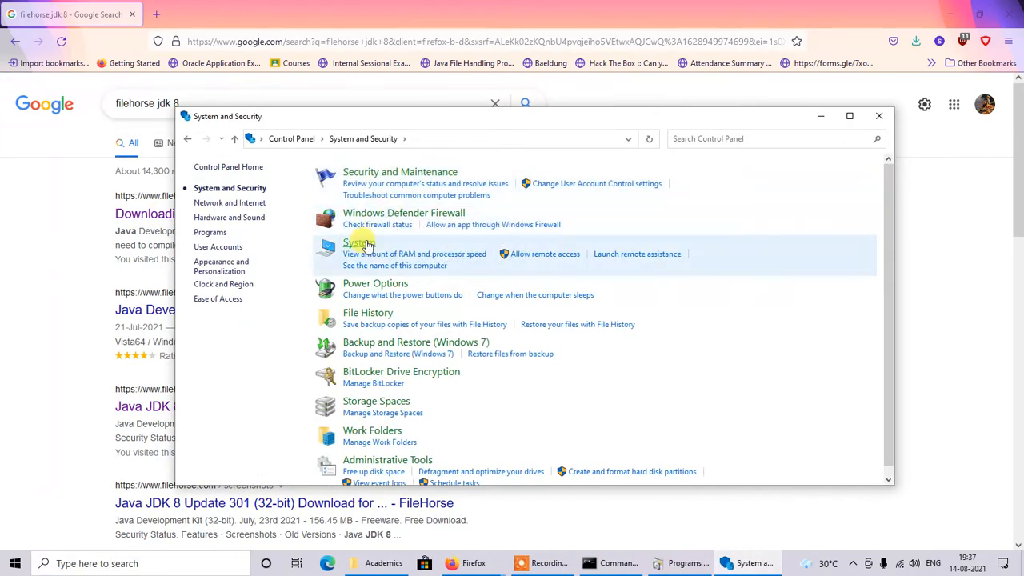
pyautogui.click(365, 243)
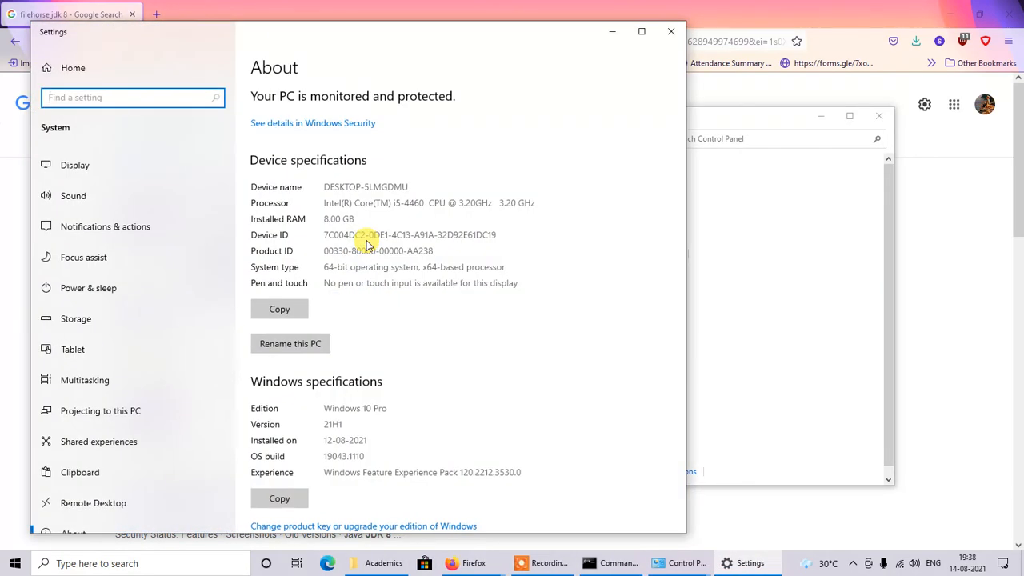
pyautogui.scroll(-5, 366, 290)
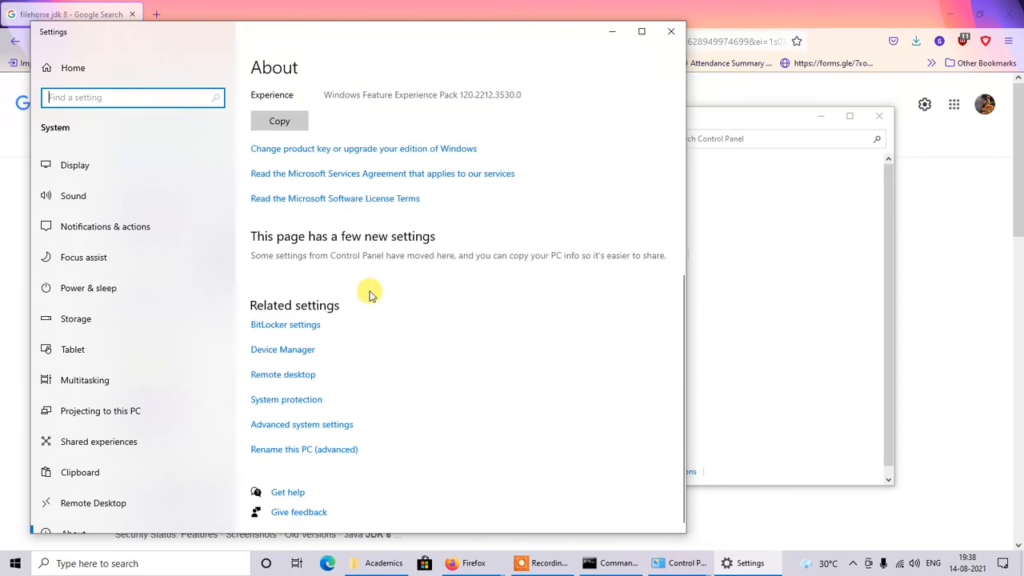
pyautogui.scroll(6, 369, 294)
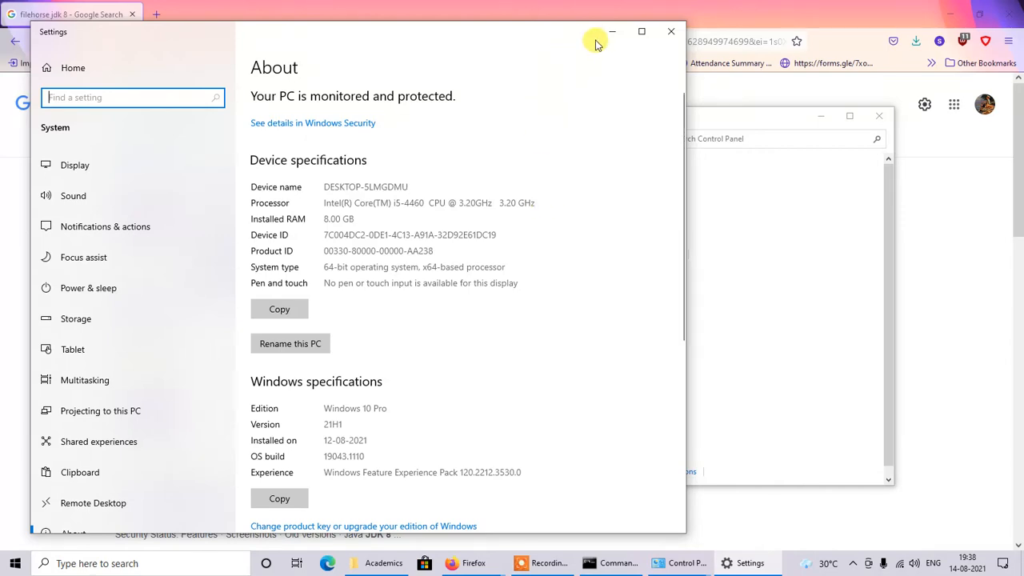
pyautogui.click(671, 32)
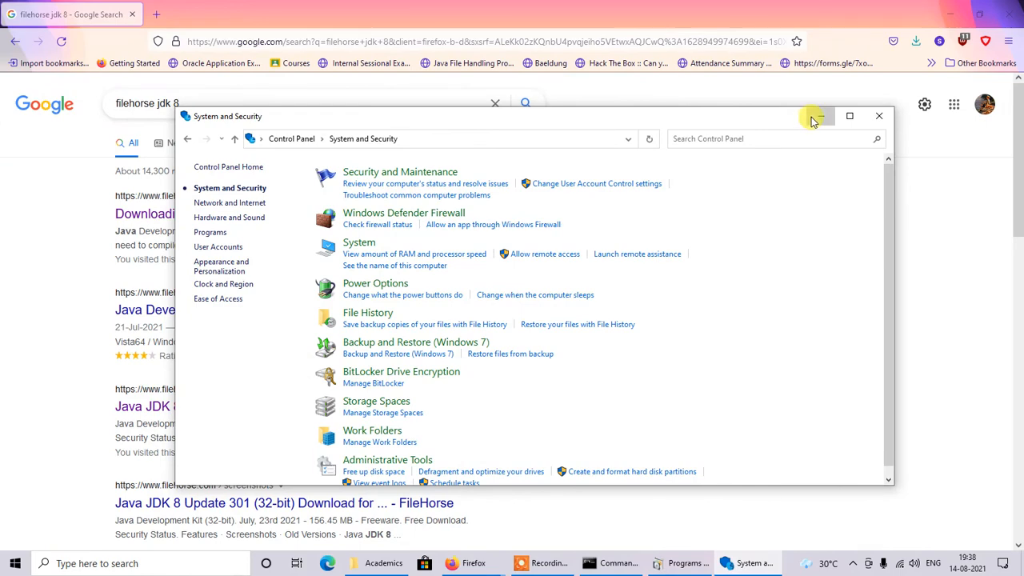
pyautogui.click(820, 116)
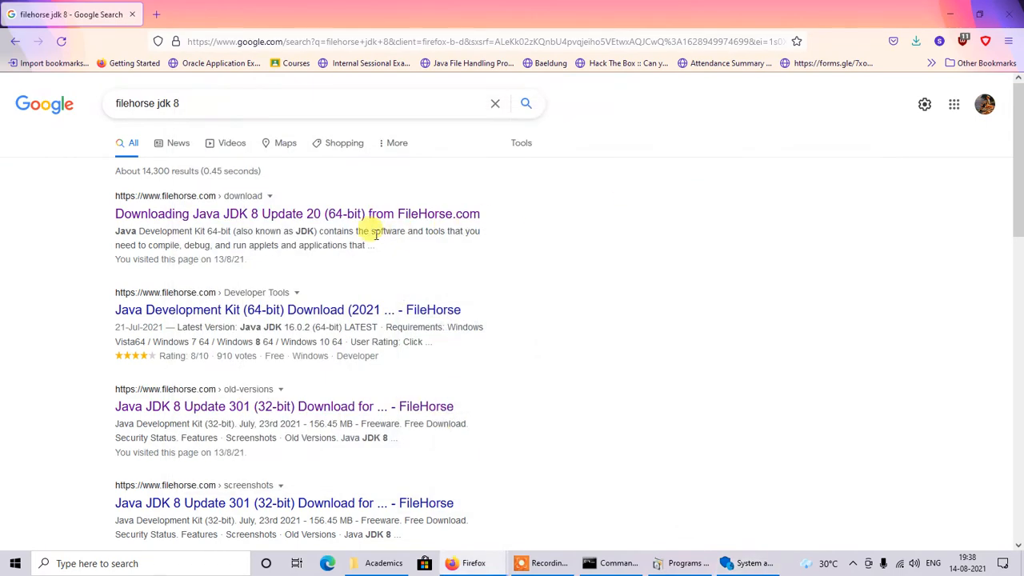
# Download Java JDK 8 Update 20 (64-bit) from FileHorse into the Downloads folder as jdk-8u20-windows-x64, and check the download's progress.
pyautogui.click(309, 219)
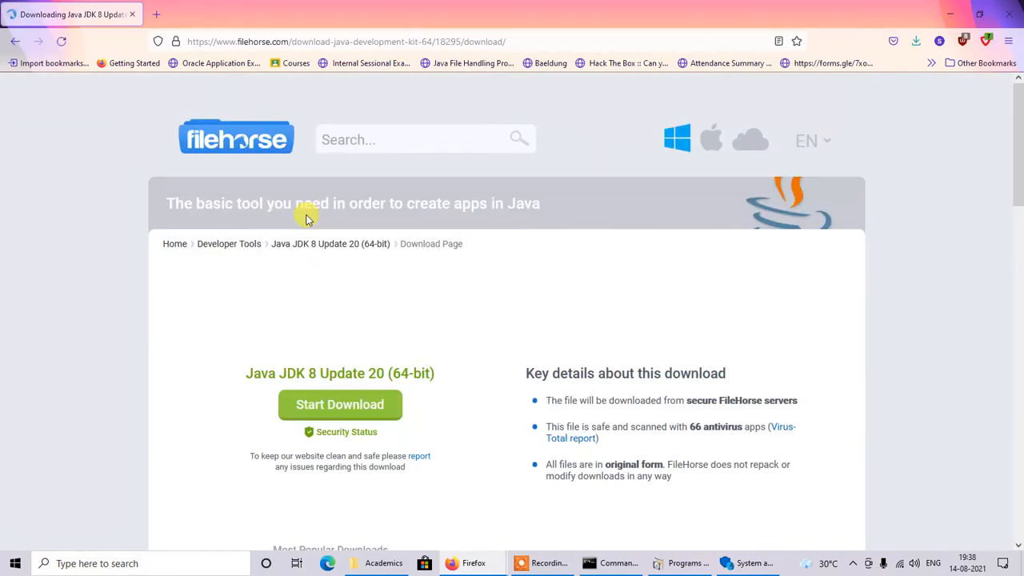
pyautogui.scroll(-2, 370, 491)
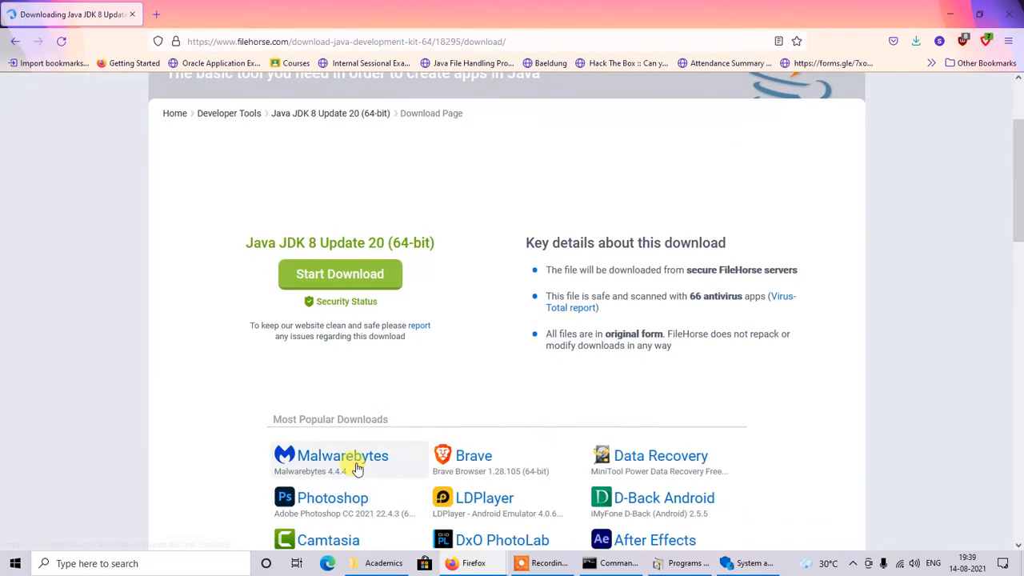
pyautogui.scroll(1, 358, 470)
pyautogui.click(356, 345)
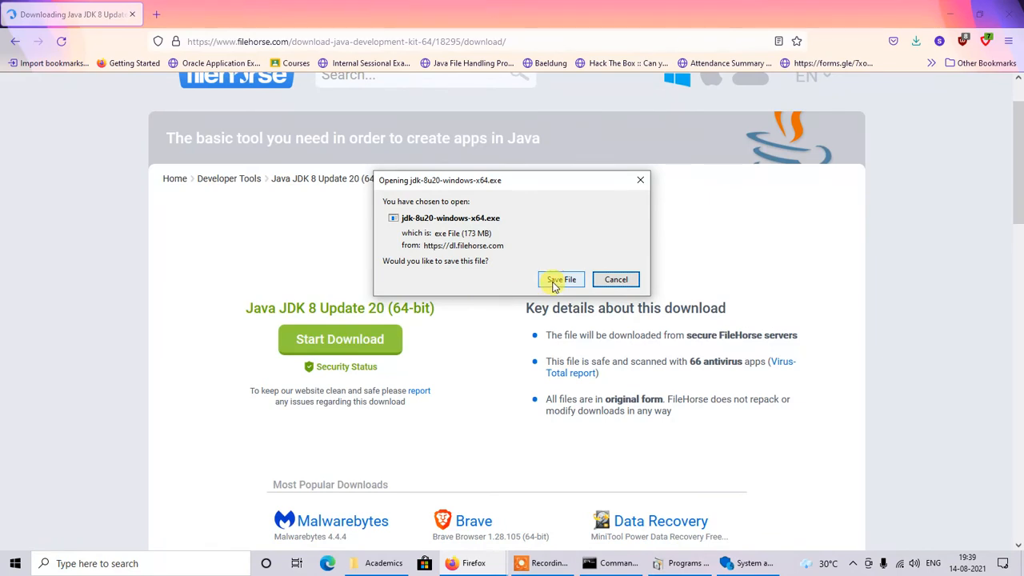
pyautogui.click(561, 279)
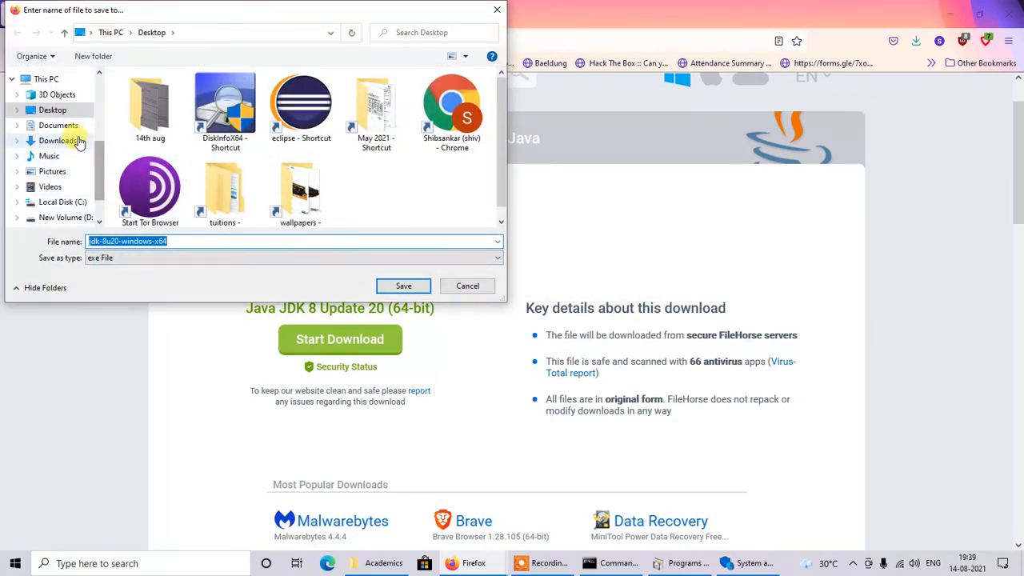
pyautogui.click(55, 142)
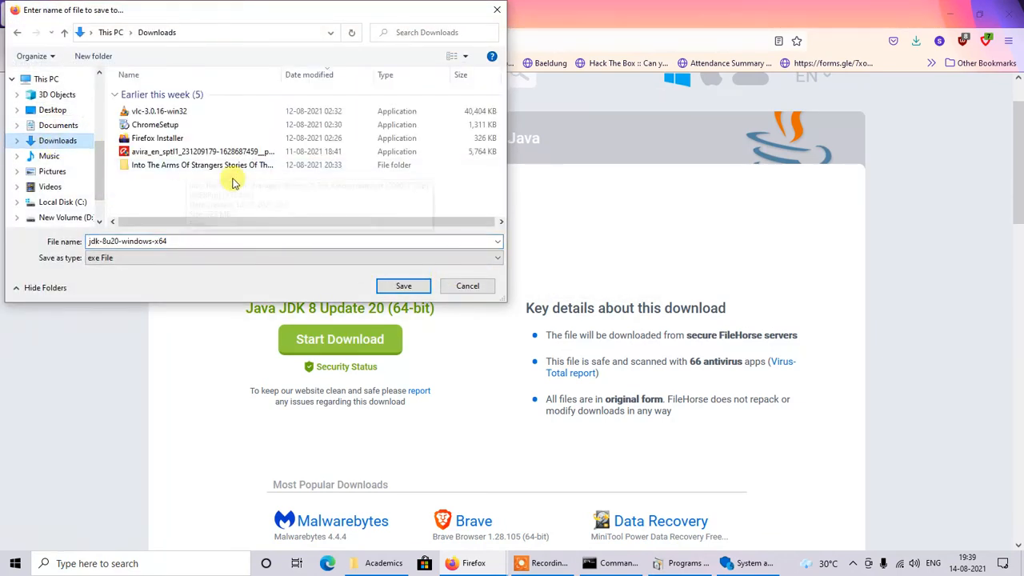
pyautogui.click(415, 286)
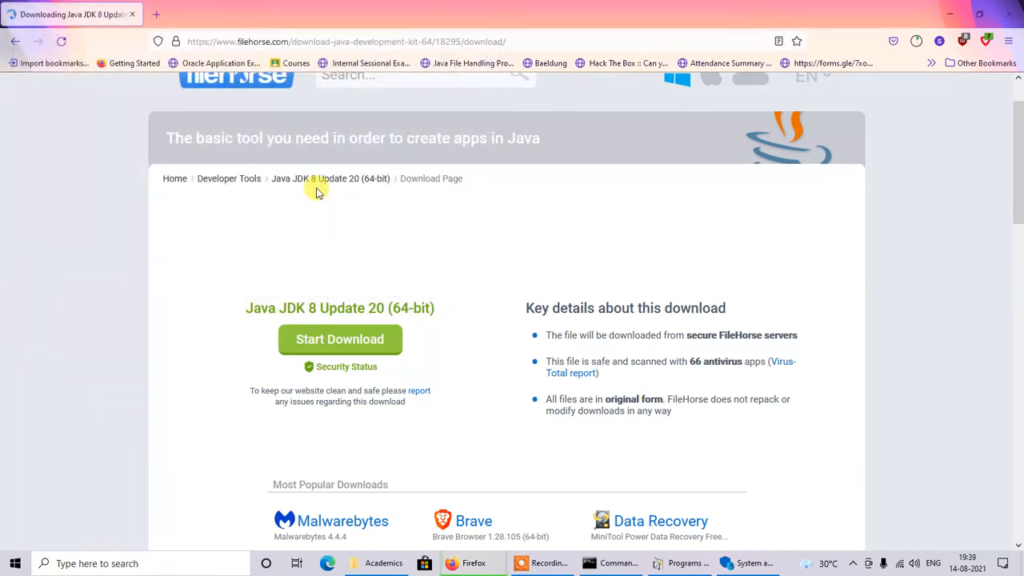
pyautogui.click(916, 41)
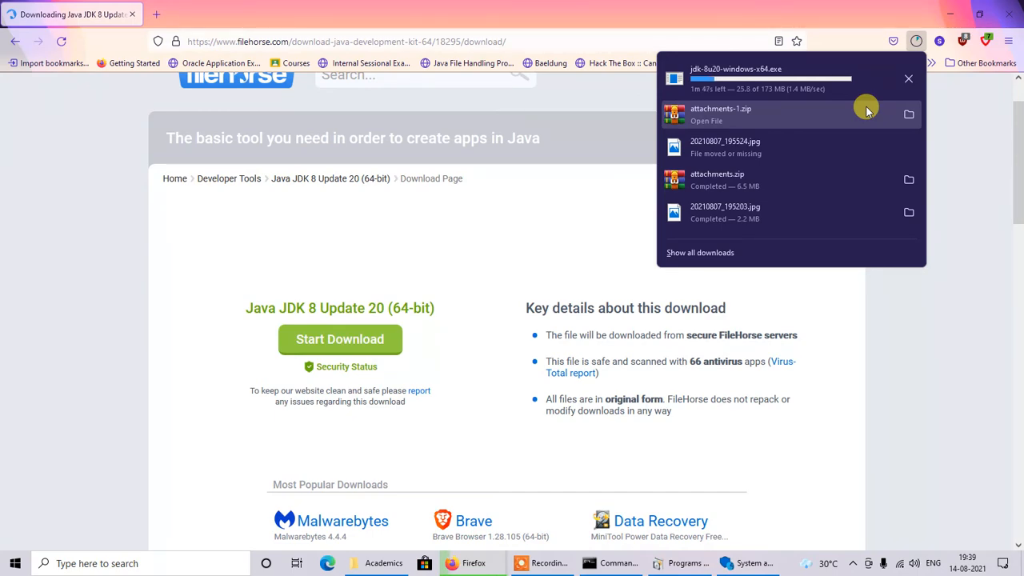
# Minimize both Firefox windows and try to launch Eclipse from its desktop shortcut.
pyautogui.click(942, 10)
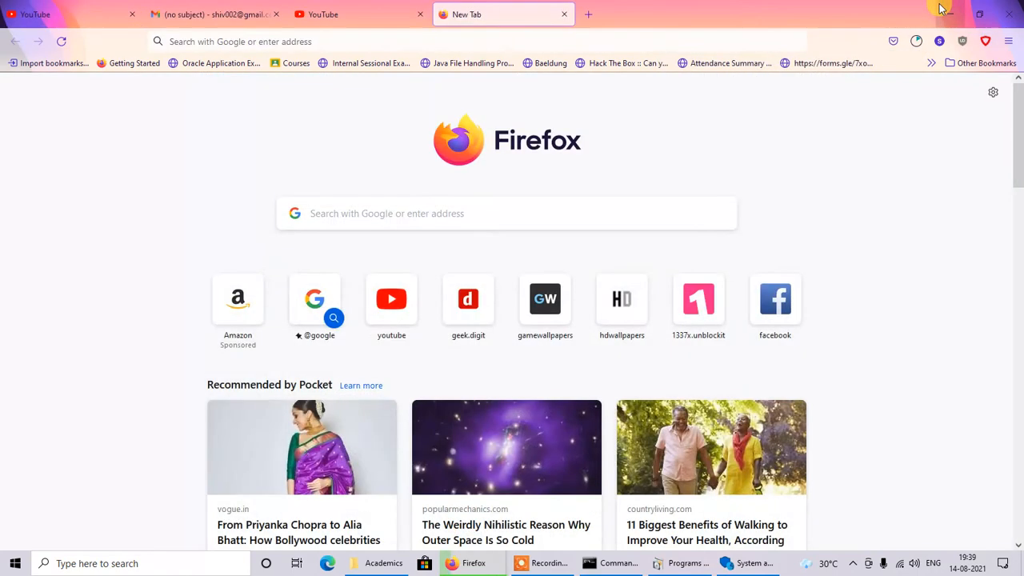
pyautogui.click(946, 12)
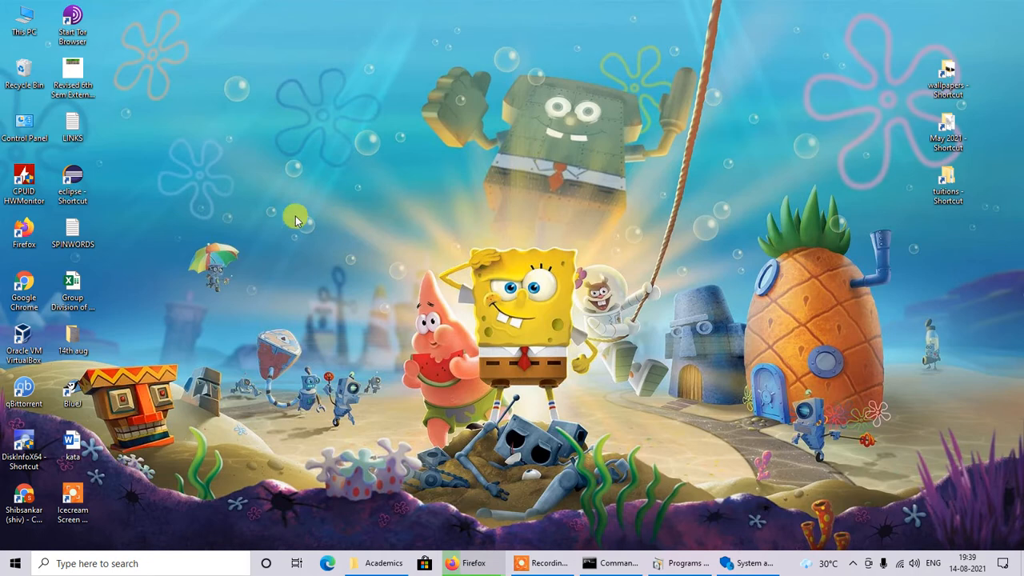
pyautogui.click(67, 178)
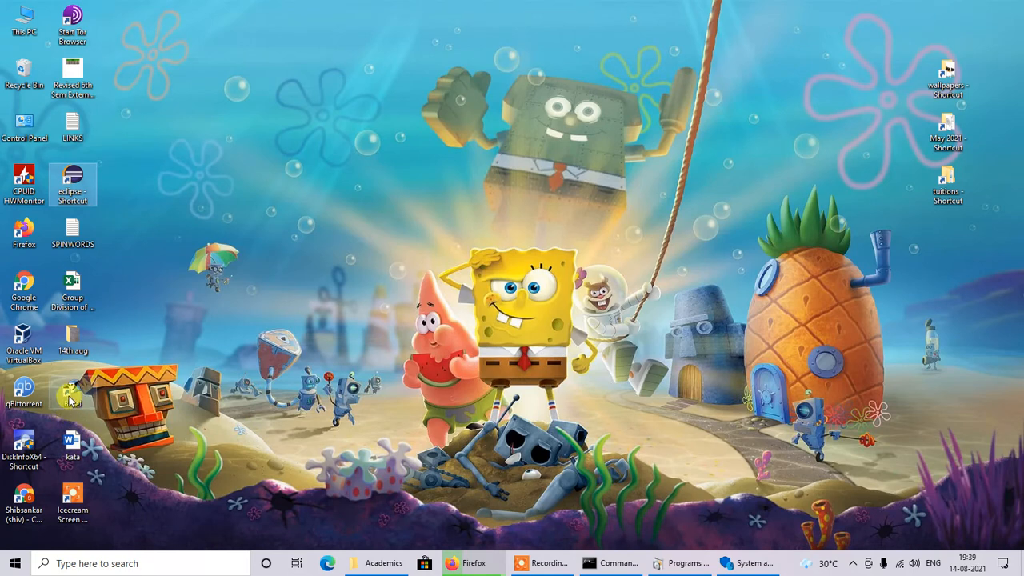
pyautogui.doubleClick(69, 194)
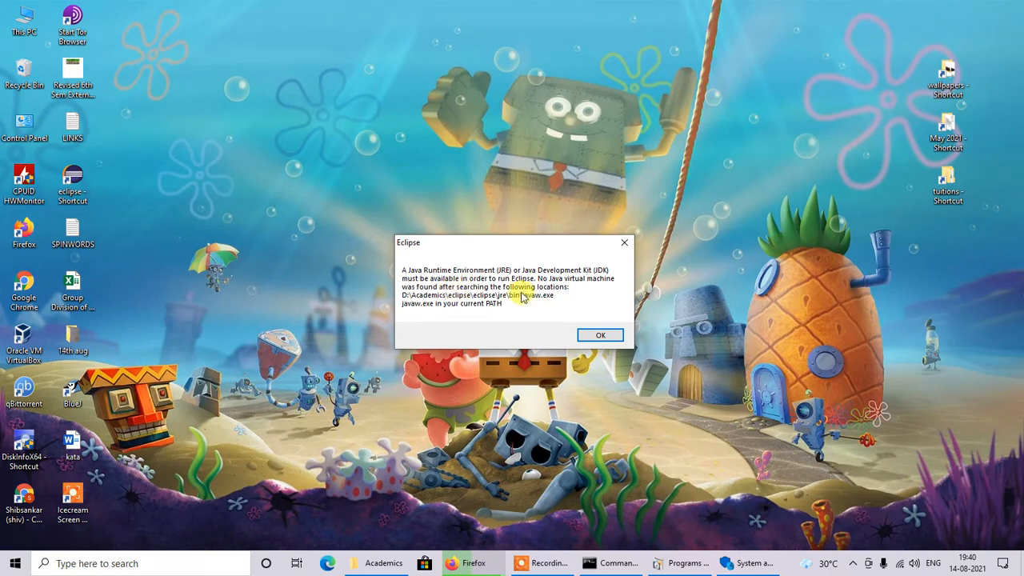
pyautogui.click(602, 334)
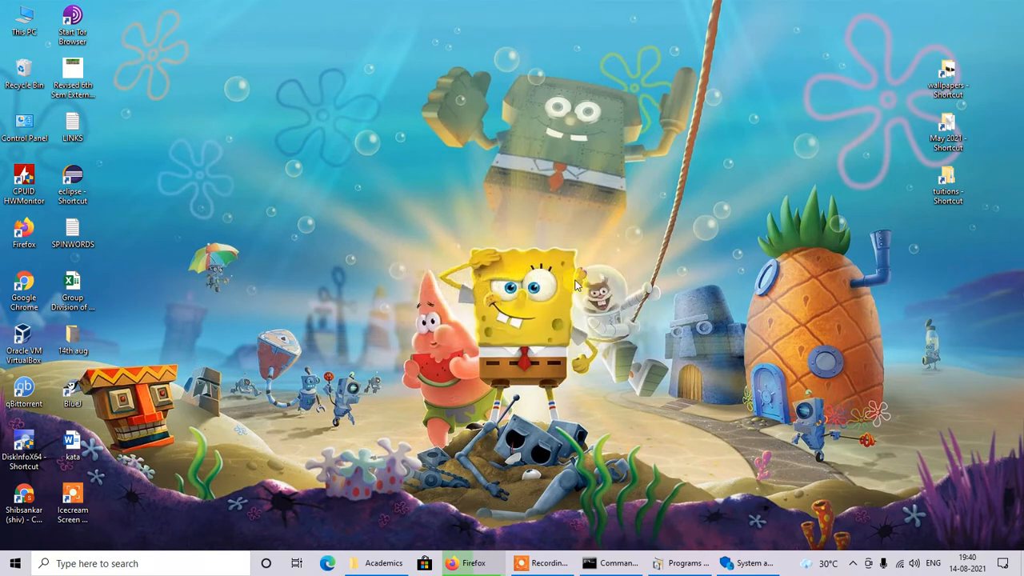
# Return to the FileHorse download page in Firefox, and review the earlier Java commands in Command Prompt before minimizing it.
pyautogui.moveTo(478, 565)
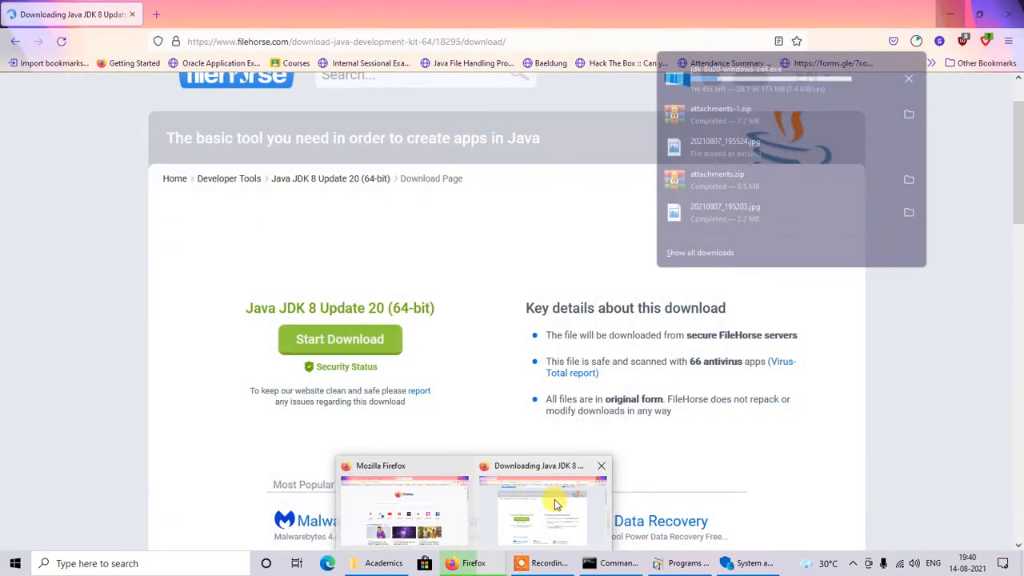
pyautogui.click(547, 502)
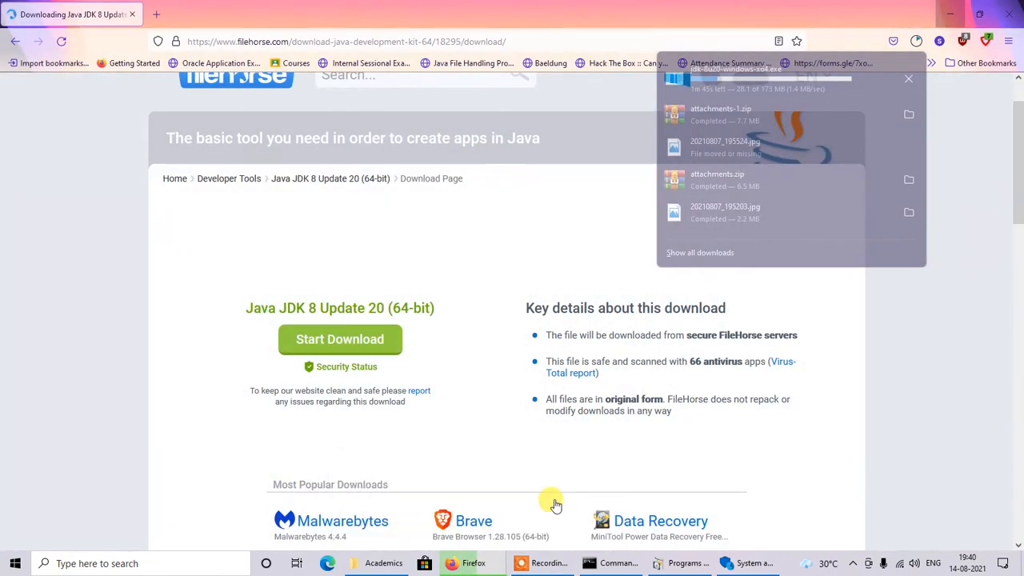
pyautogui.click(474, 565)
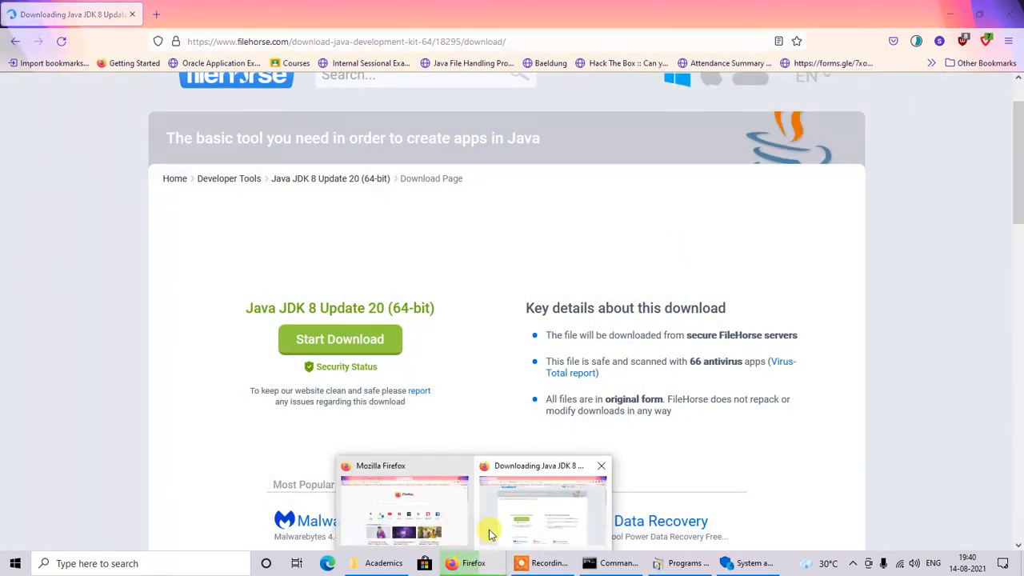
pyautogui.click(614, 563)
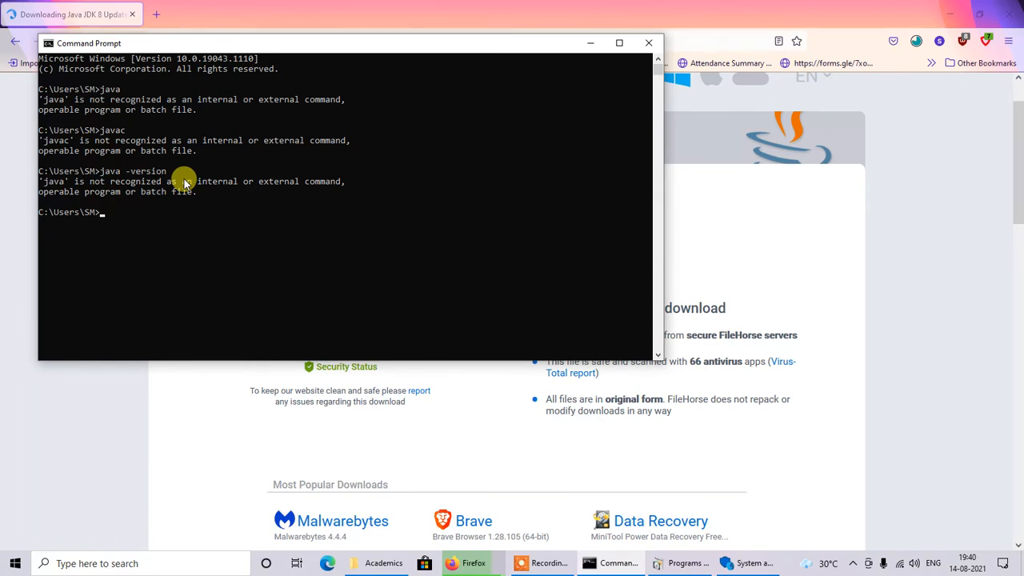
pyautogui.click(591, 42)
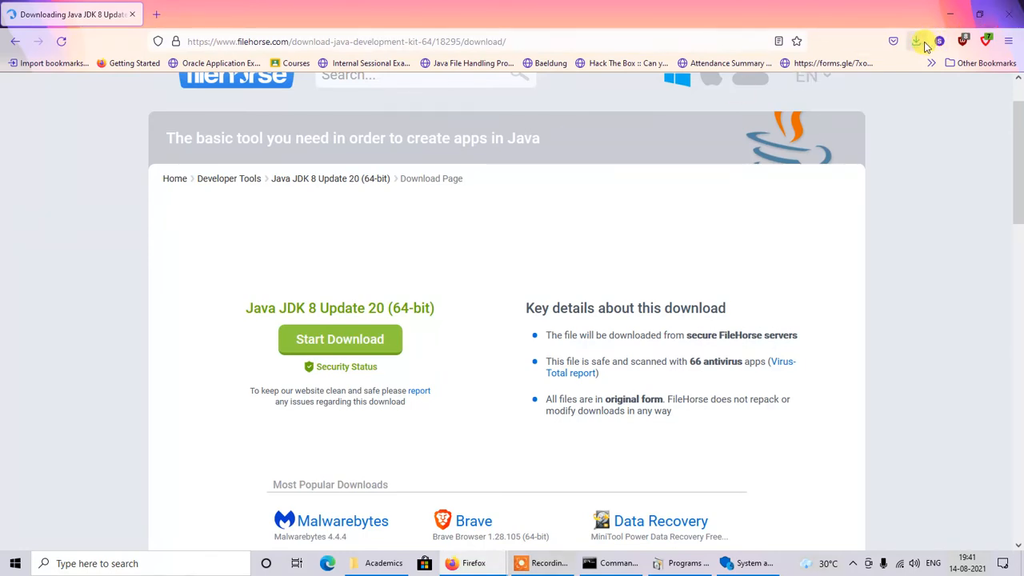
# Run the downloaded jdk-8u20-windows-x64.exe and install Java SE Development Kit 8 Update 20 with the default features and destination folders.
pyautogui.click(916, 44)
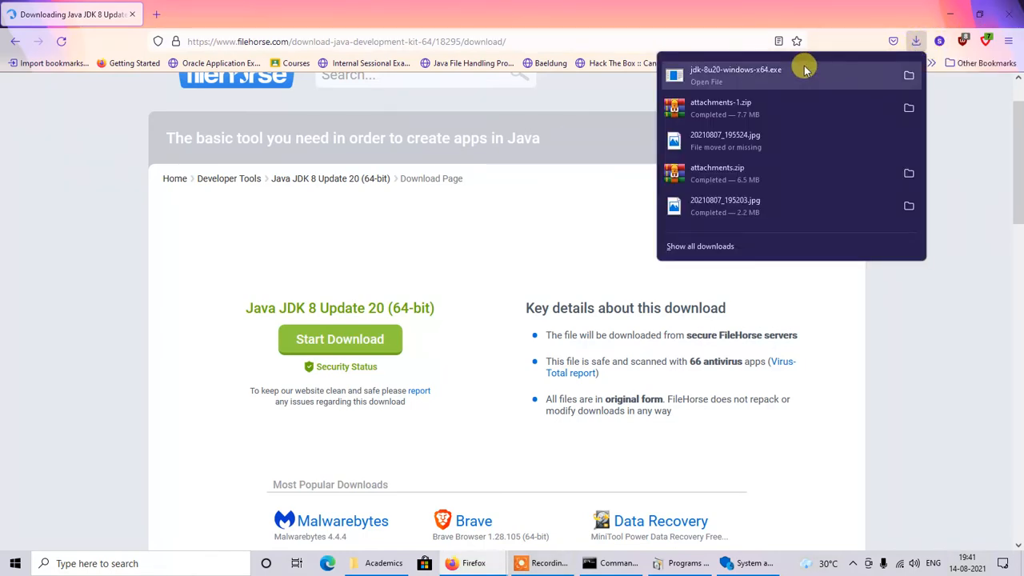
pyautogui.click(783, 80)
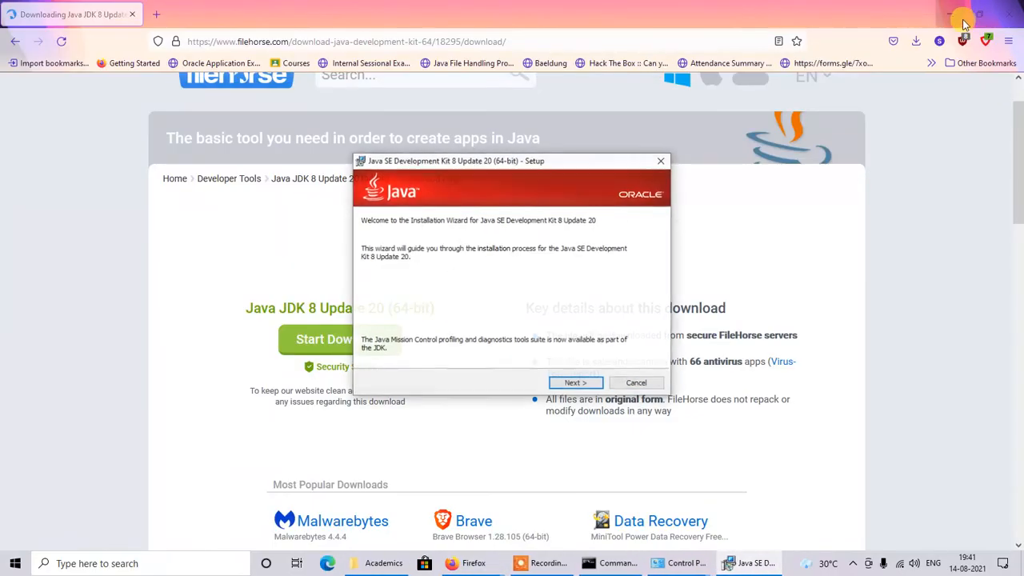
pyautogui.click(955, 19)
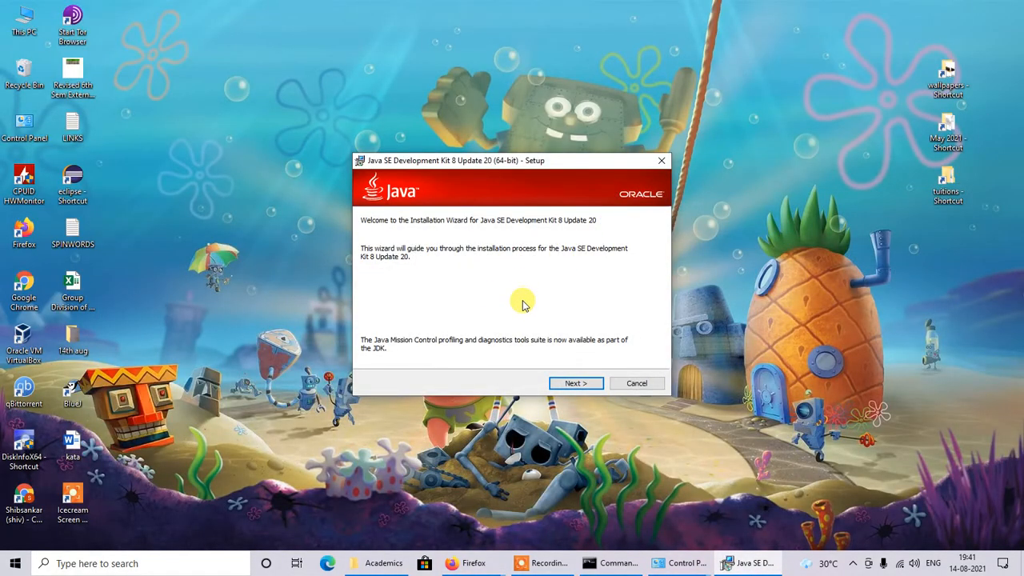
pyautogui.click(575, 384)
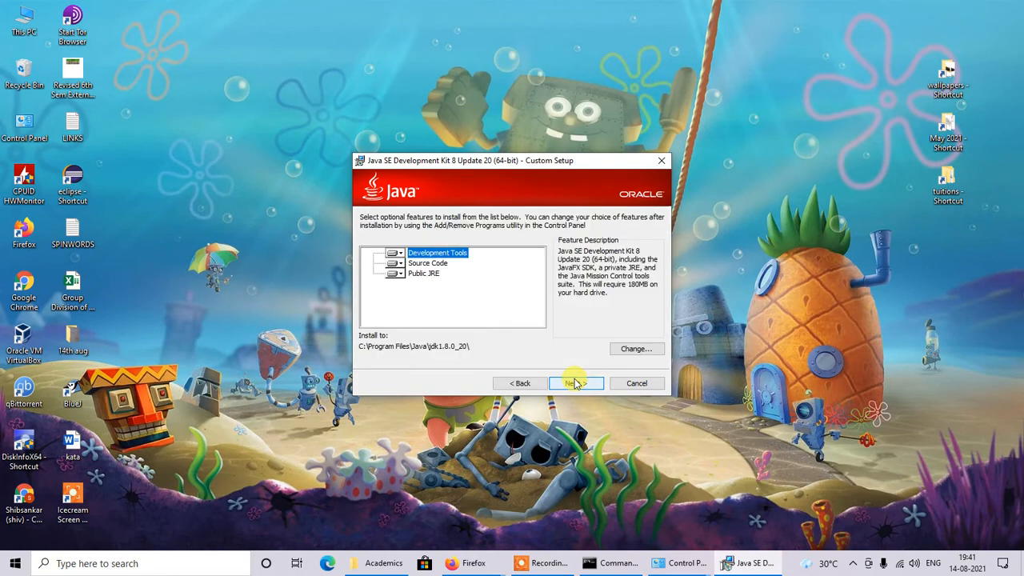
pyautogui.click(575, 383)
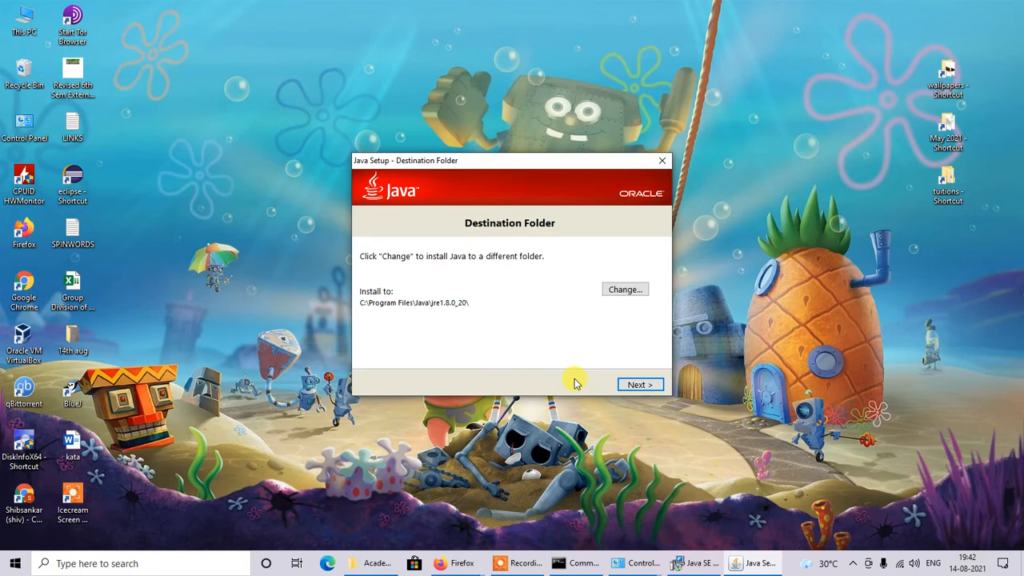
pyautogui.click(640, 385)
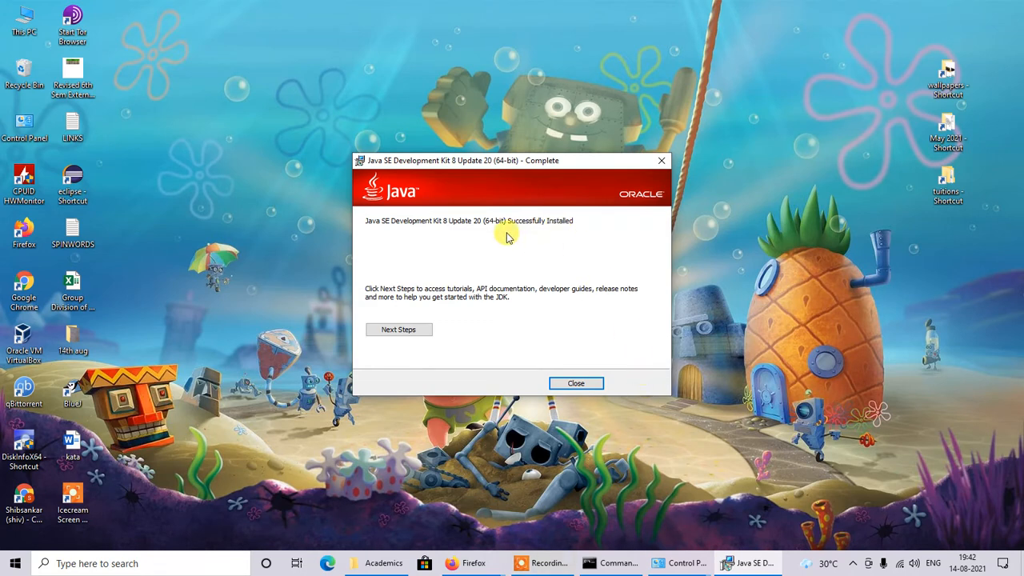
pyautogui.click(570, 384)
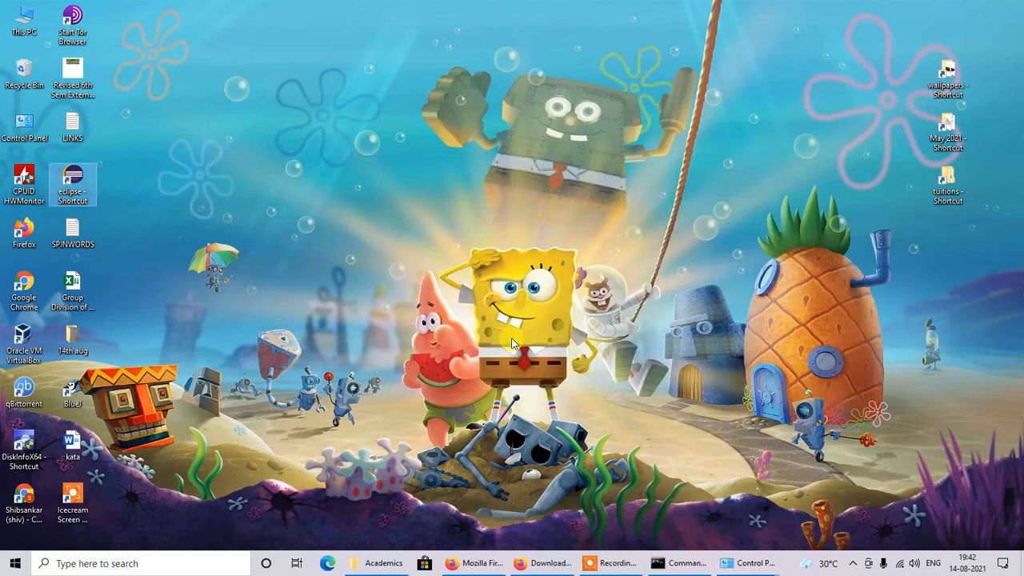
# Close the old Command Prompt window and open a new one by searching Windows for "cmd".
pyautogui.click(683, 565)
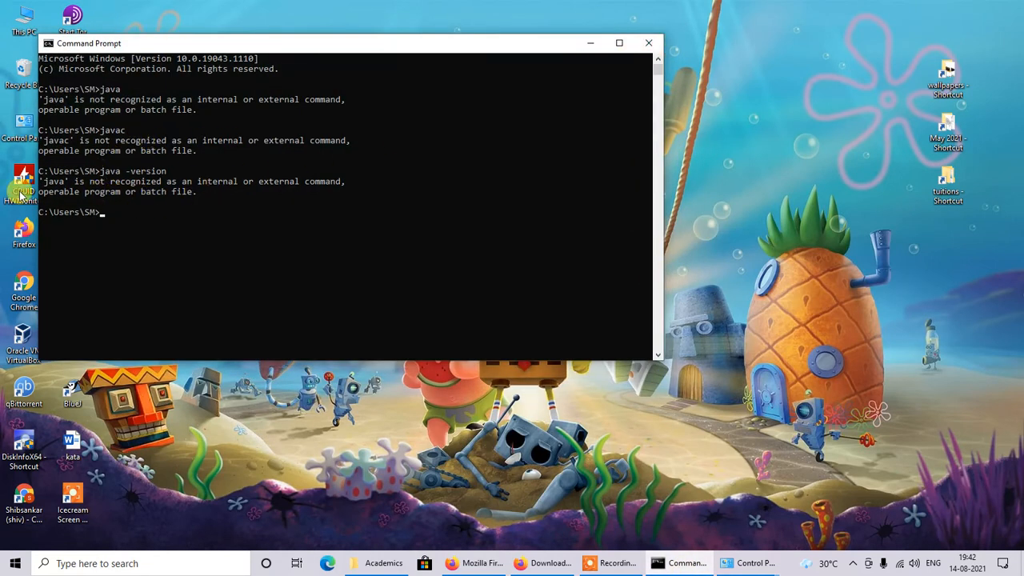
pyautogui.click(645, 48)
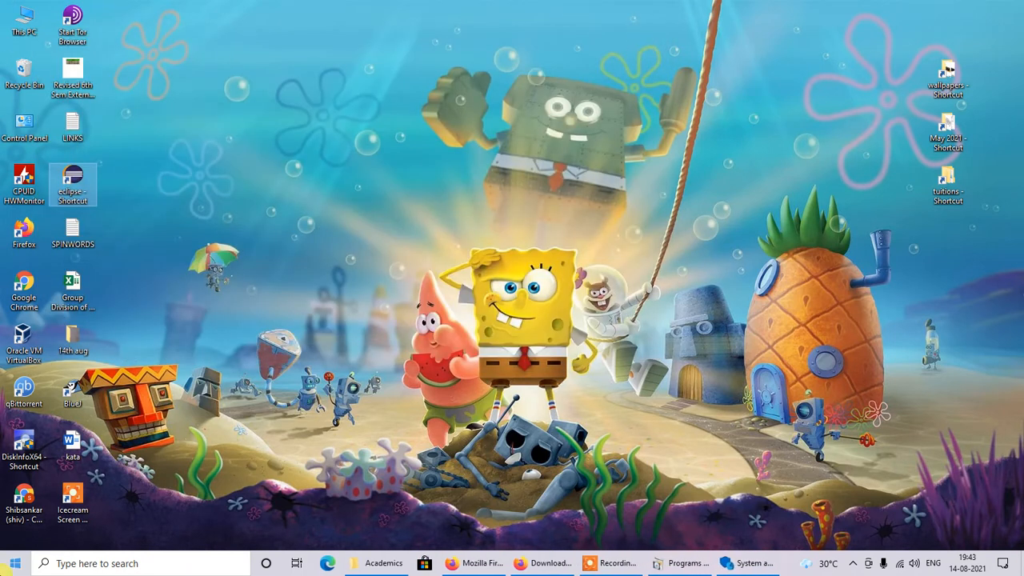
pyautogui.click(18, 564)
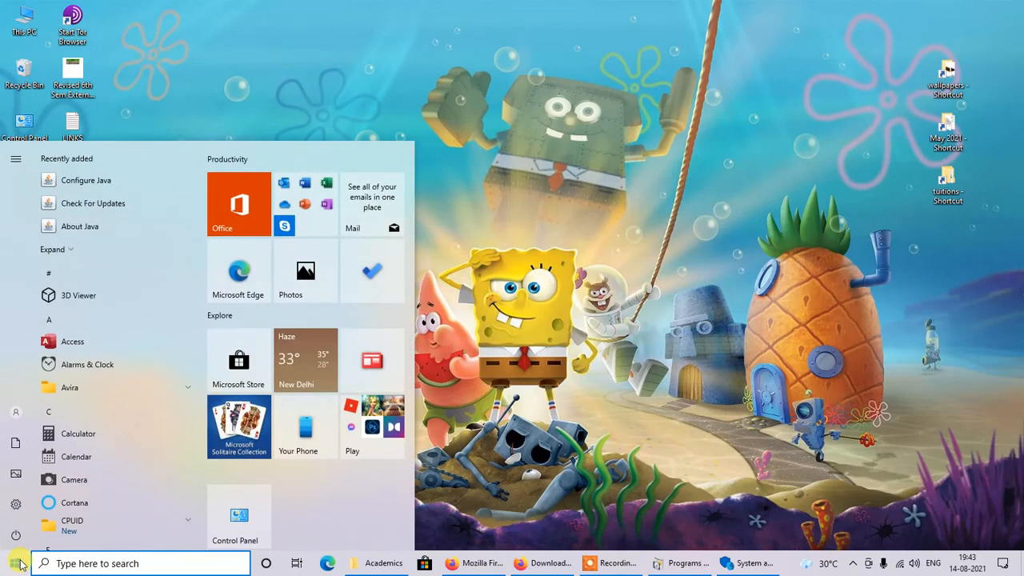
pyautogui.write('cmd')
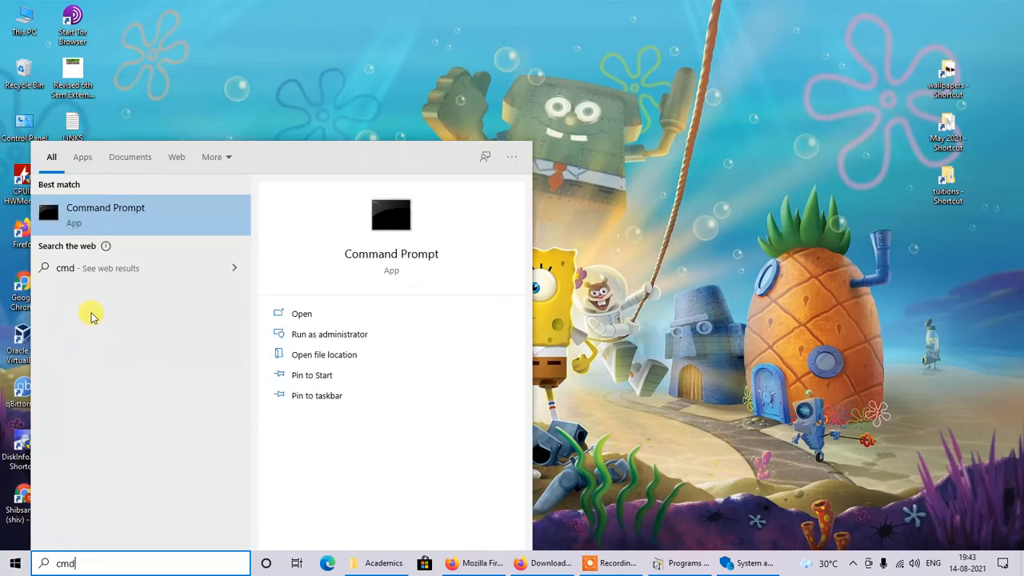
pyautogui.click(212, 224)
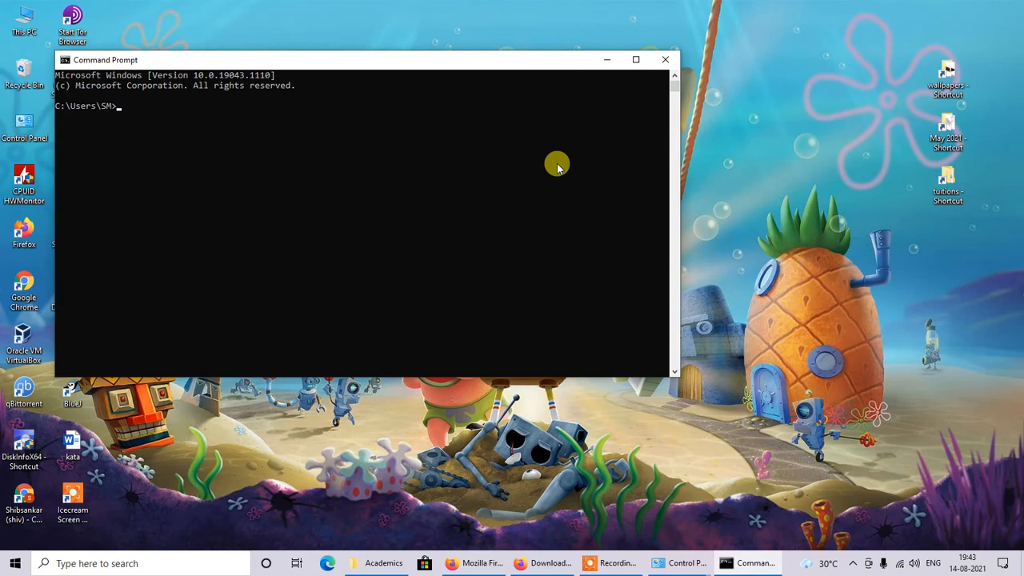
# Check the Java installation by running java -version, java and javac in Command Prompt, and minimize the window.
pyautogui.write('java -version')
pyautogui.press('Return')
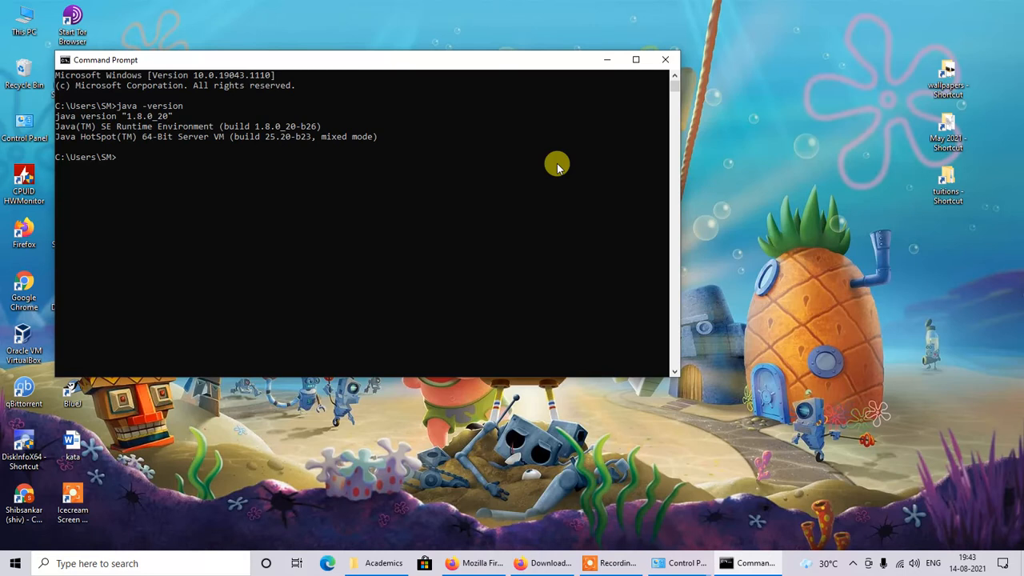
pyautogui.write('java')
pyautogui.press('Return')
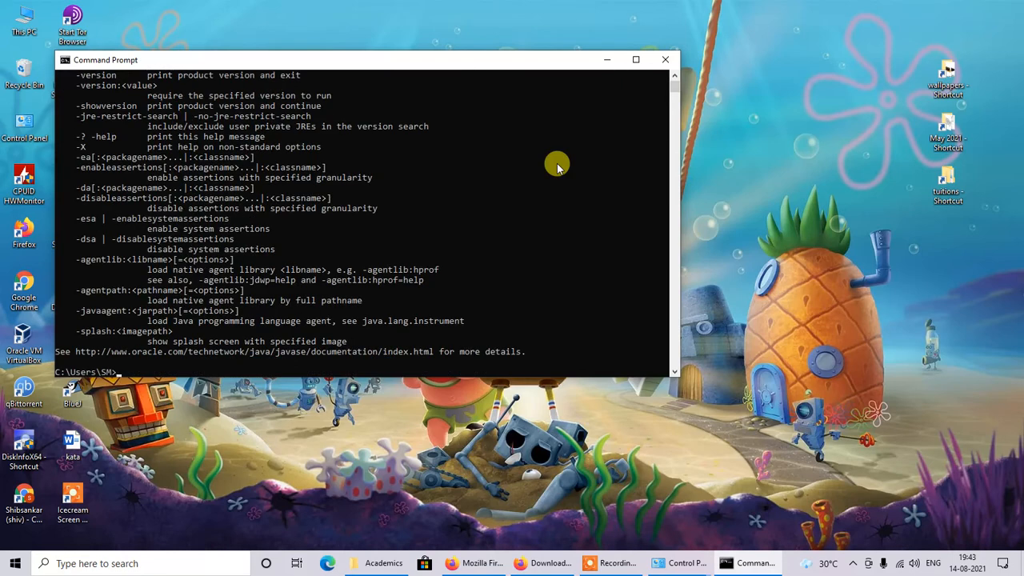
pyautogui.write('javac')
pyautogui.press('Return')
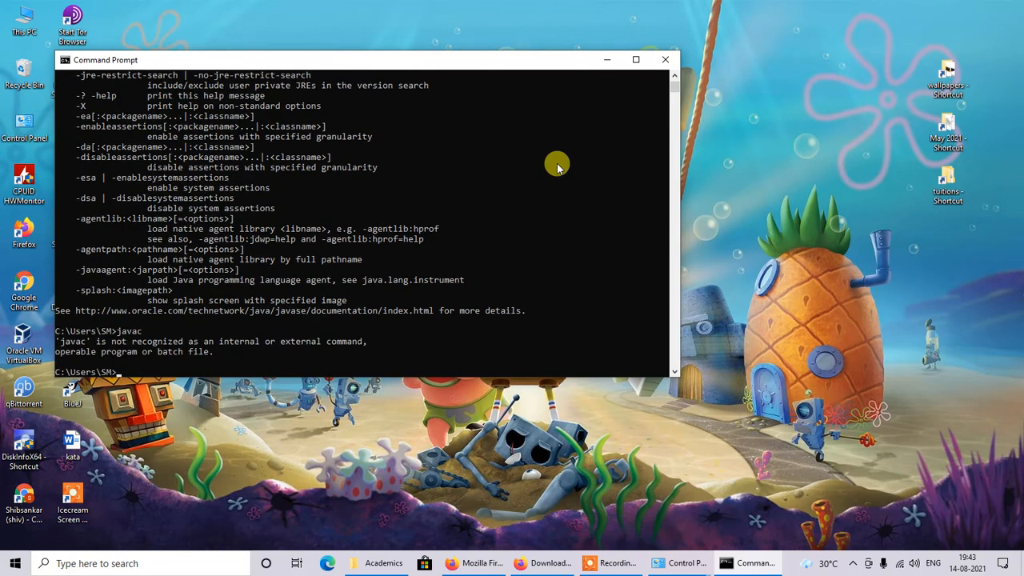
pyautogui.click(597, 64)
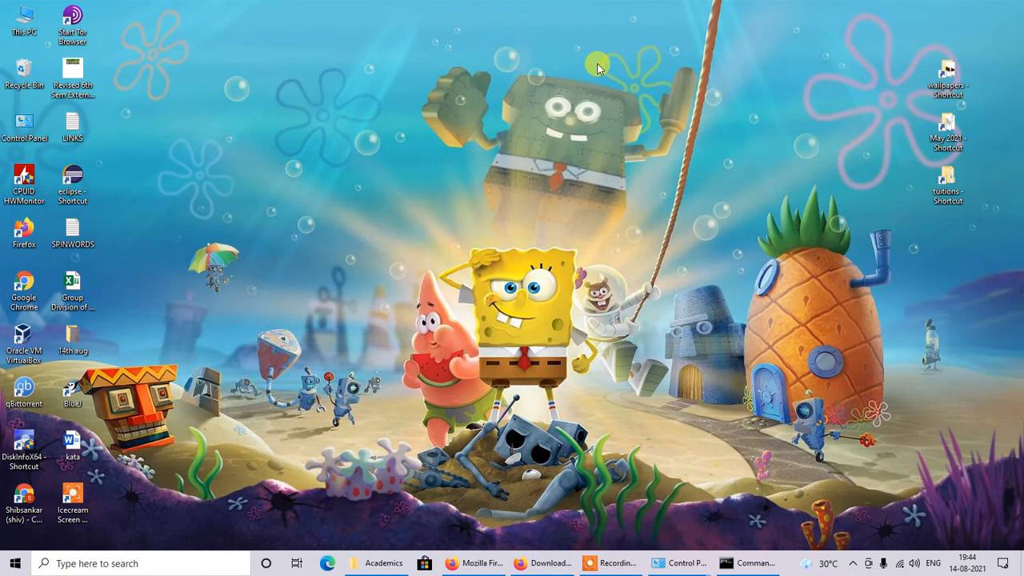
# Open This PC from the desktop and go into Local Disk (C:).
pyautogui.click(23, 26)
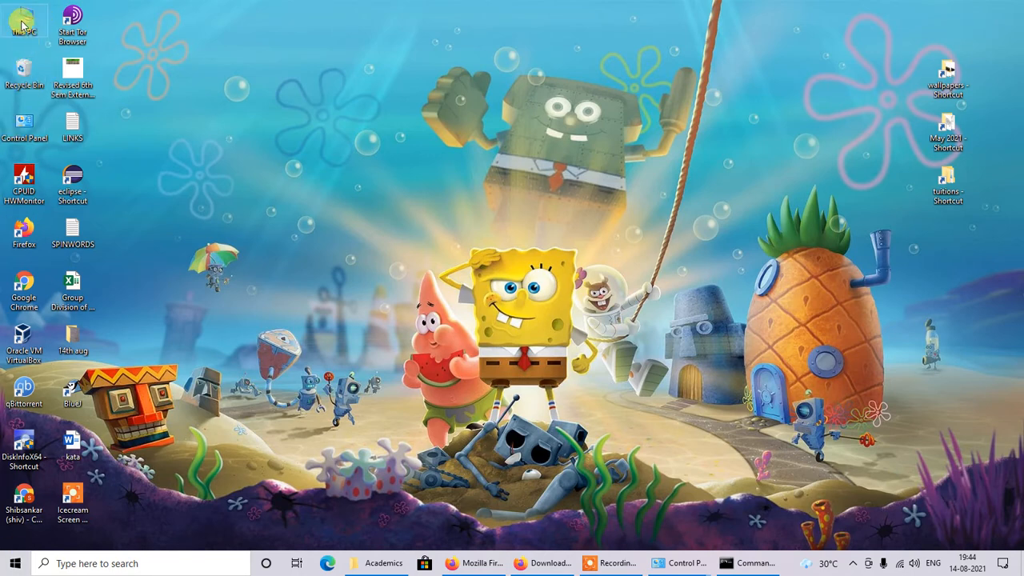
pyautogui.click(29, 27)
pyautogui.click(19, 27)
pyautogui.click(24, 28)
pyautogui.doubleClick(24, 28)
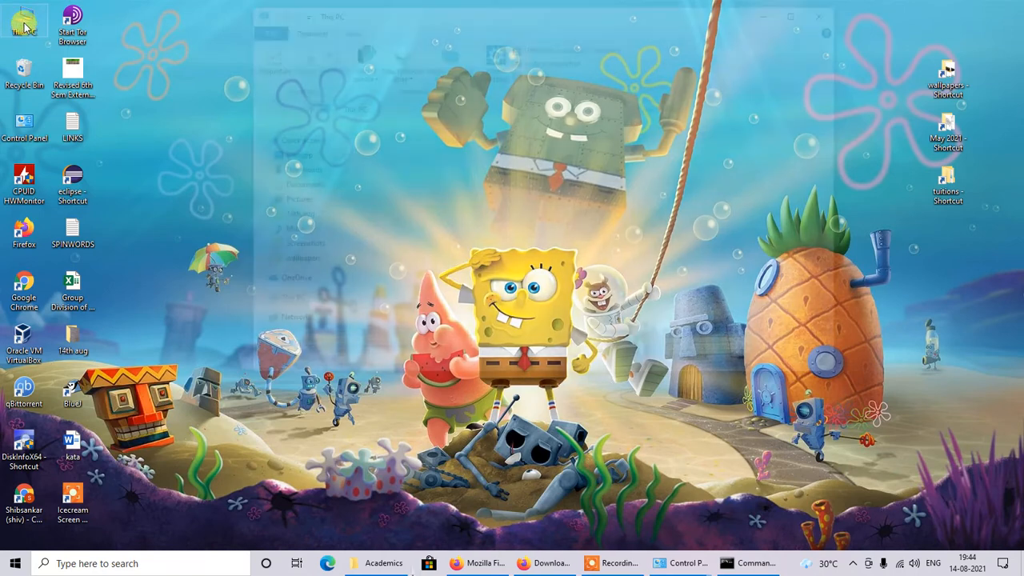
pyautogui.click(385, 295)
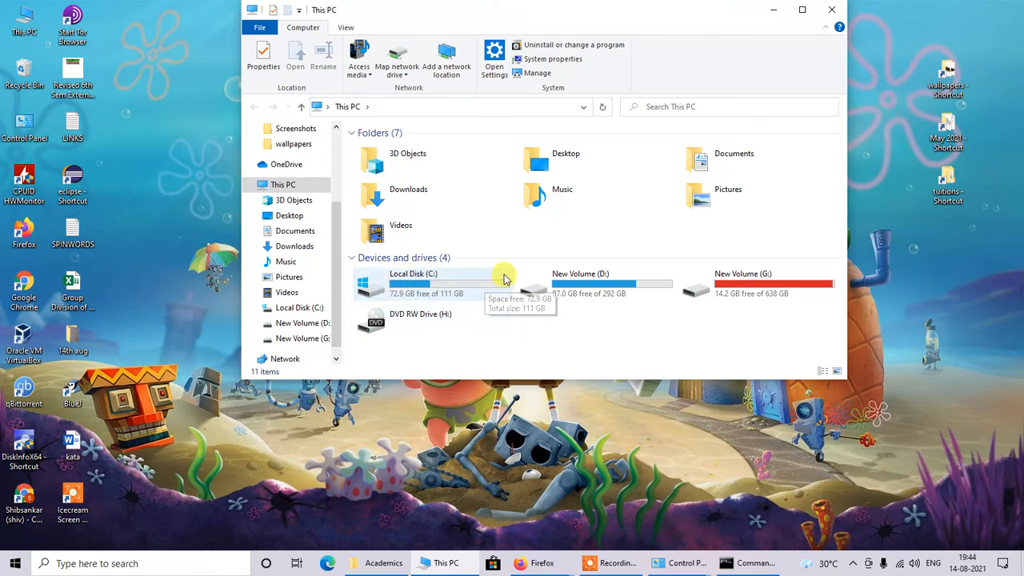
pyautogui.doubleClick(418, 293)
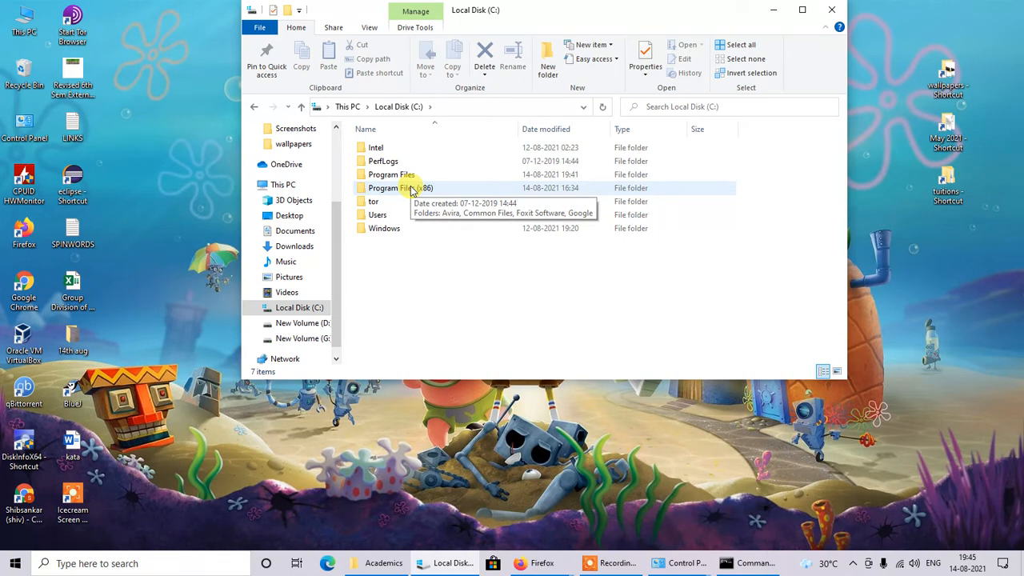
# Go to the JDK's bin folder under Program Files\Java\jdk1.8.0_20.
pyautogui.click(403, 175)
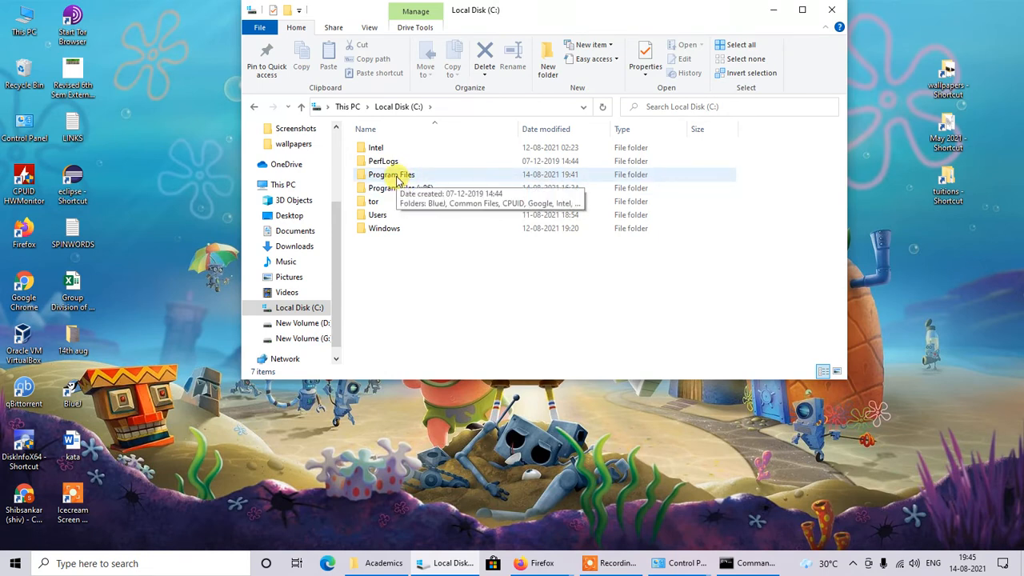
pyautogui.click(397, 197)
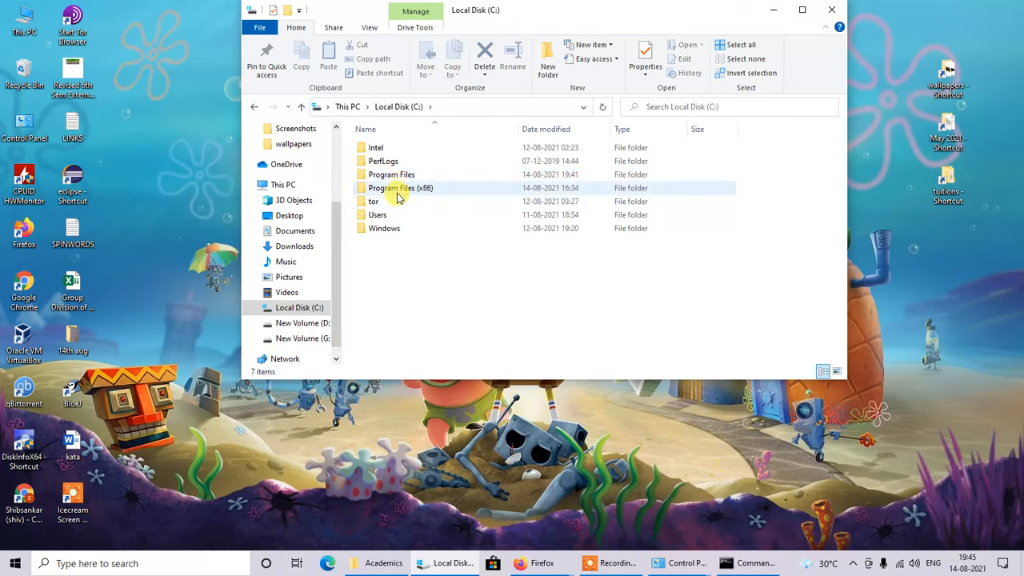
pyautogui.click(397, 175)
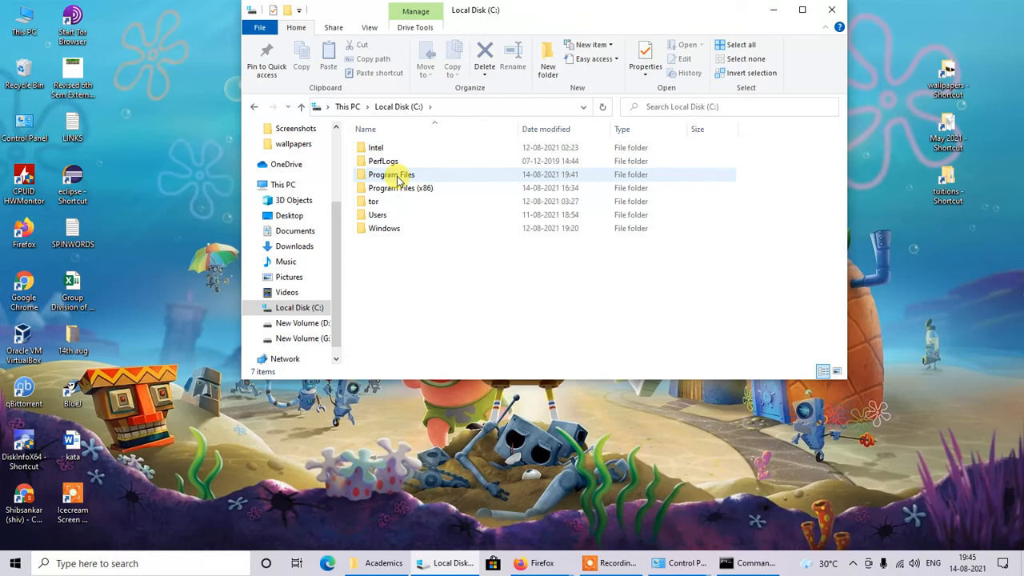
pyautogui.doubleClick(398, 175)
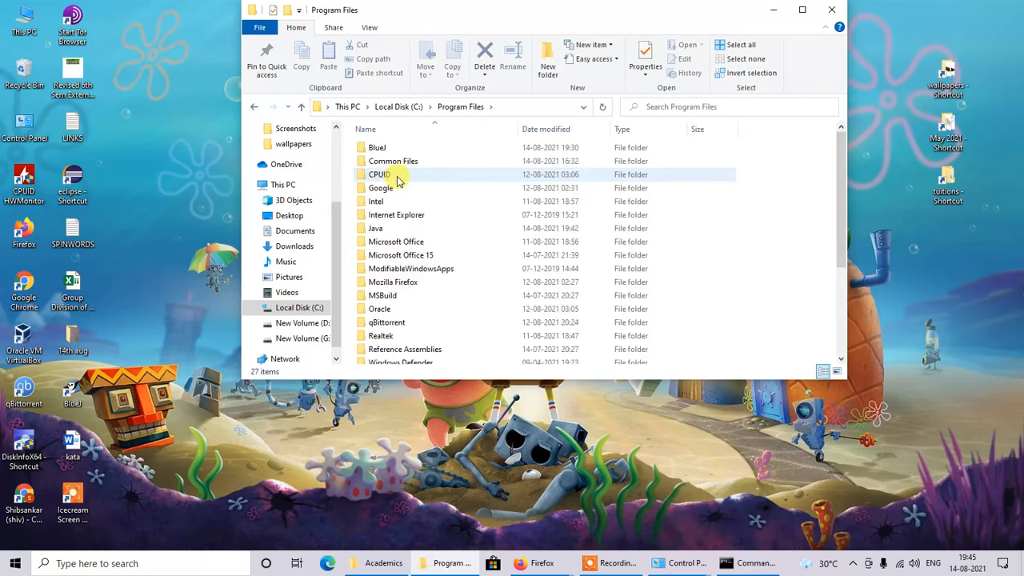
pyautogui.doubleClick(392, 229)
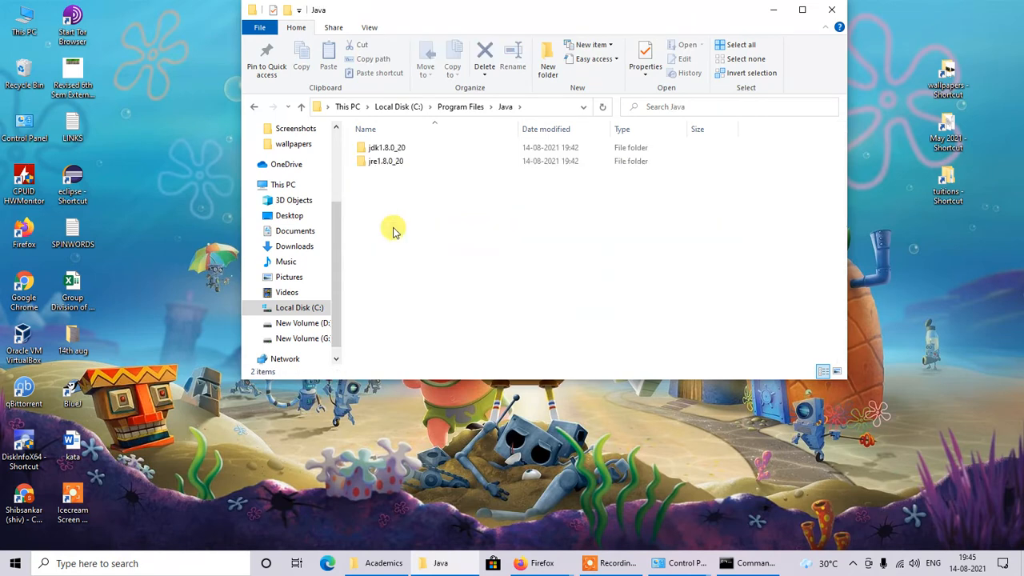
pyautogui.doubleClick(379, 151)
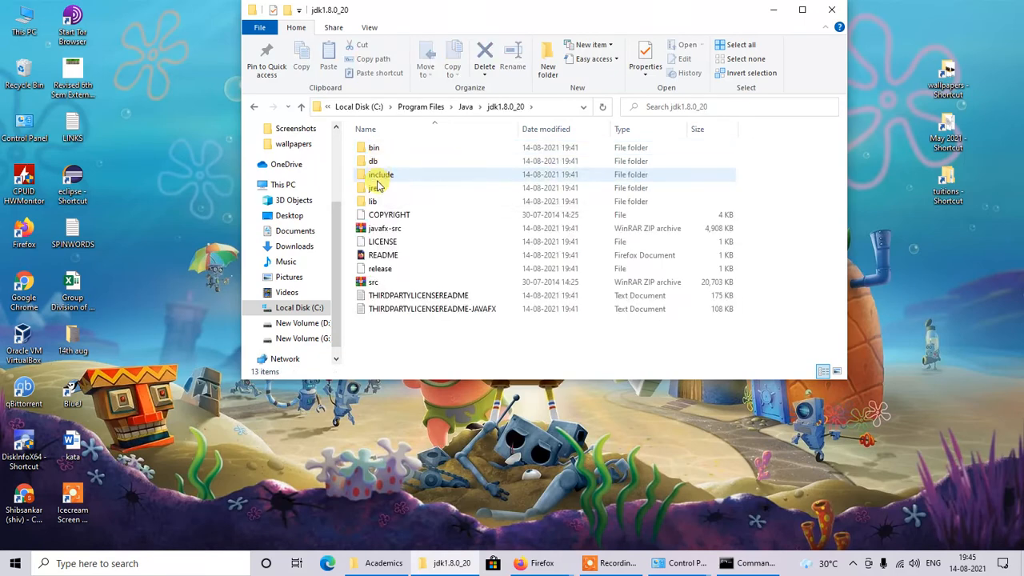
pyautogui.doubleClick(376, 149)
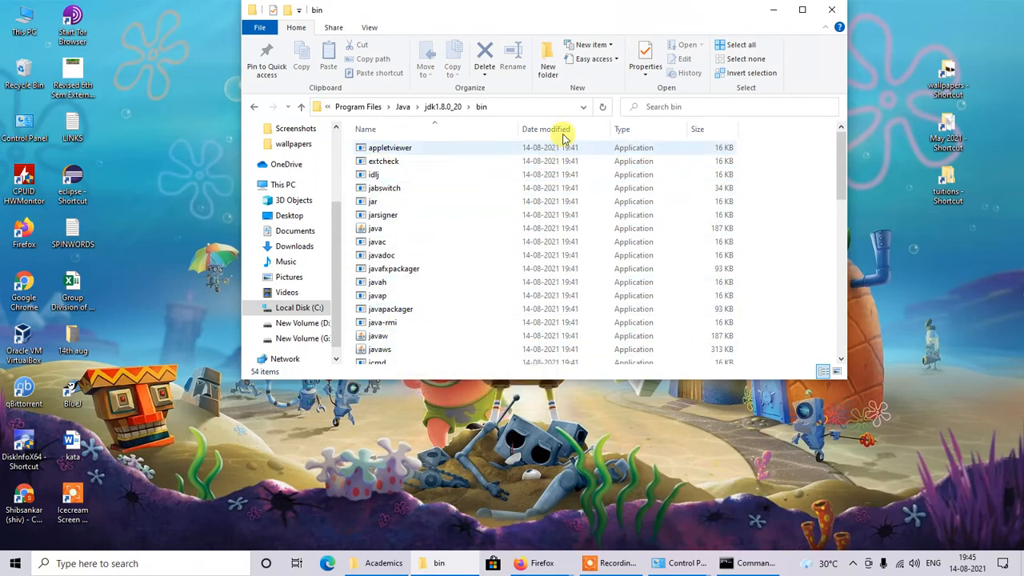
# Copy the bin folder's full path, C:\Program Files\Java\jdk1.8.0_20\bin, to the clipboard.
pyautogui.click(529, 106)
pyautogui.rightClick(529, 105)
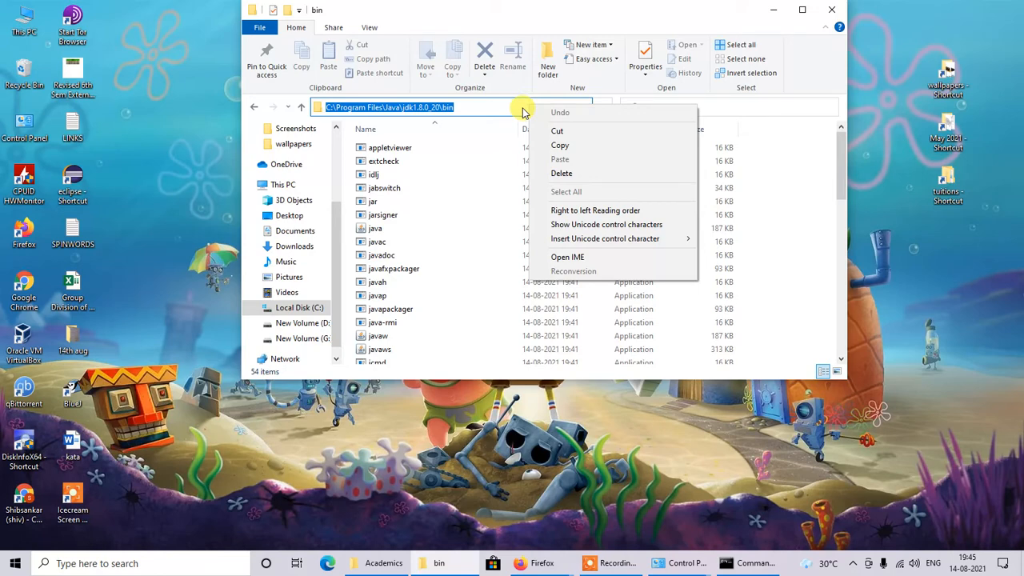
pyautogui.click(559, 146)
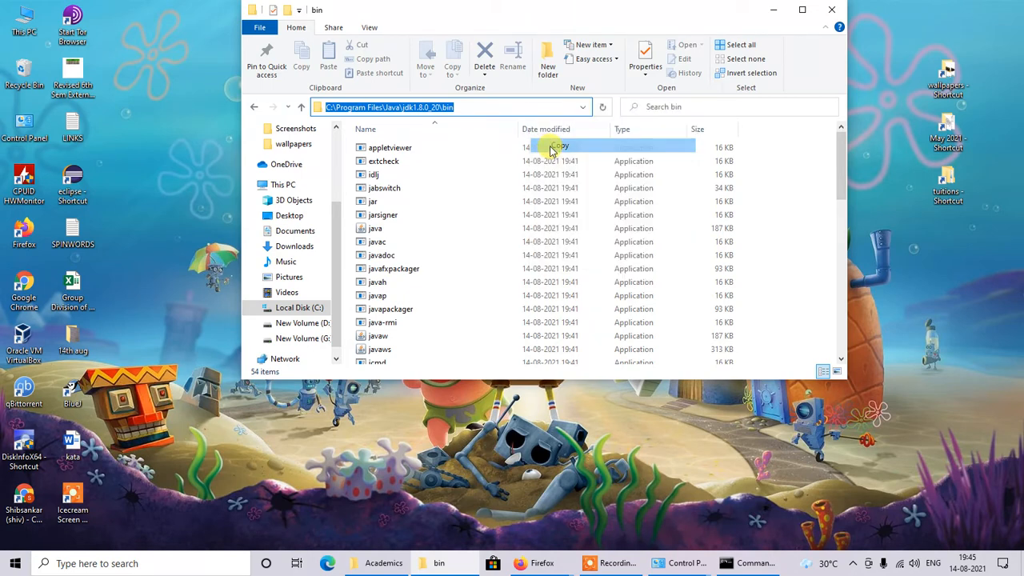
pyautogui.rightClick(480, 108)
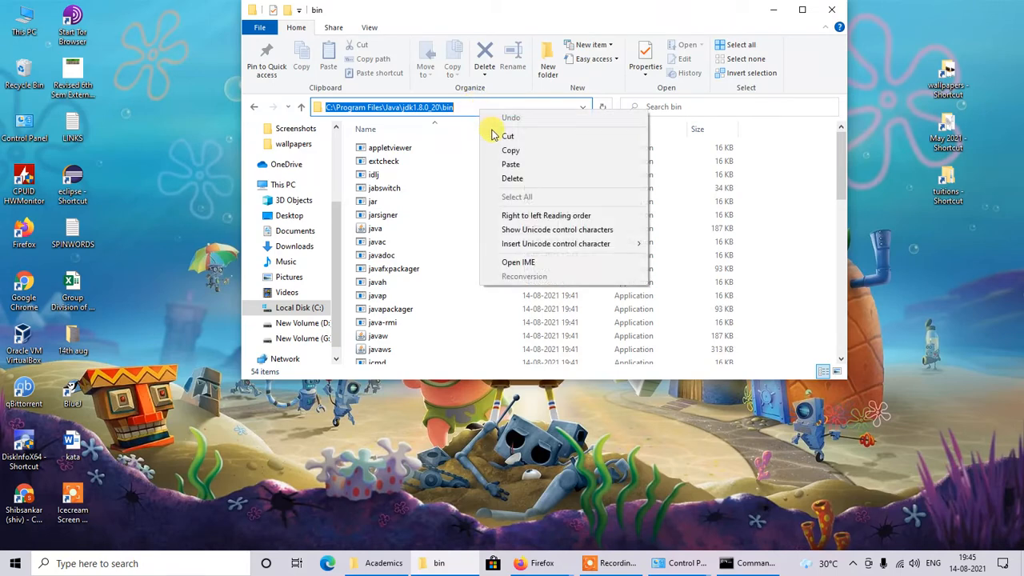
pyautogui.click(509, 150)
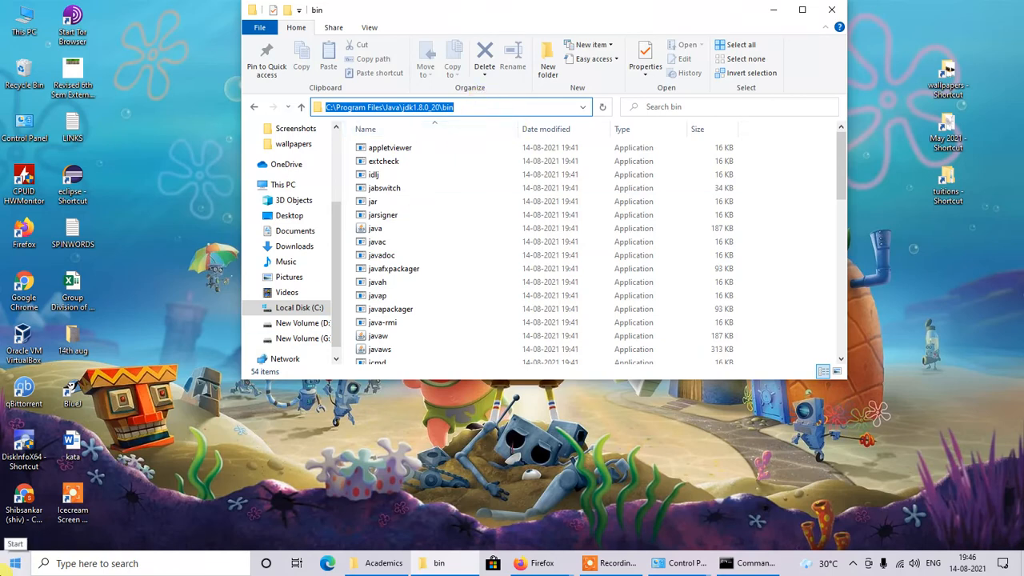
# Switch to Control Panel and open the System page under System and Security.
pyautogui.click(14, 563)
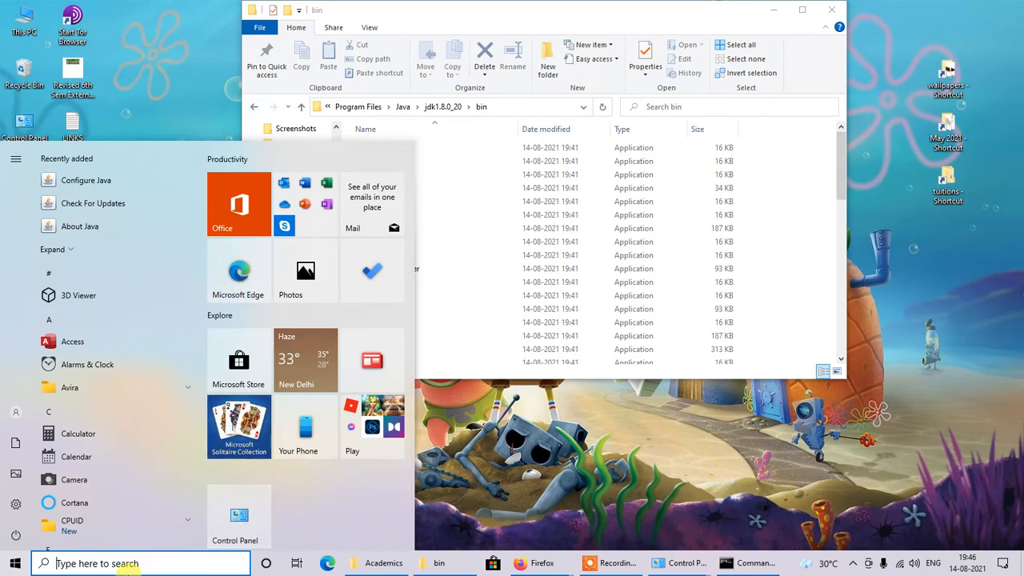
pyautogui.click(239, 514)
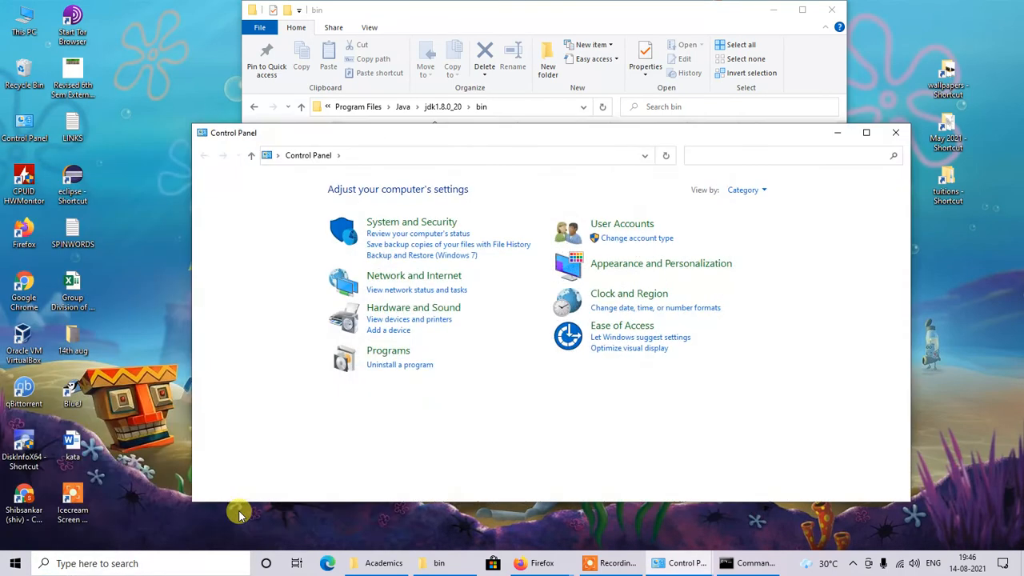
pyautogui.click(439, 223)
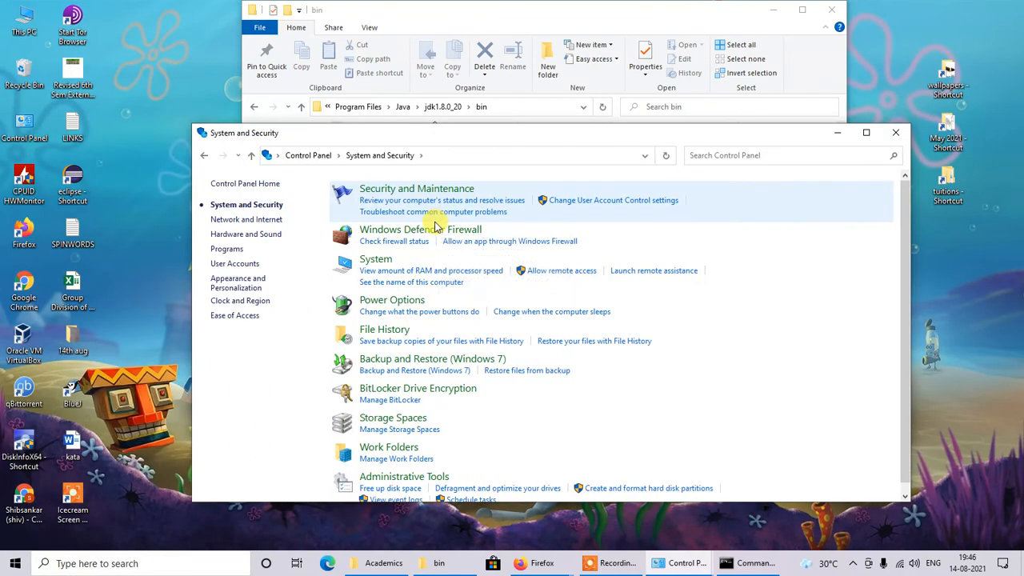
pyautogui.click(376, 261)
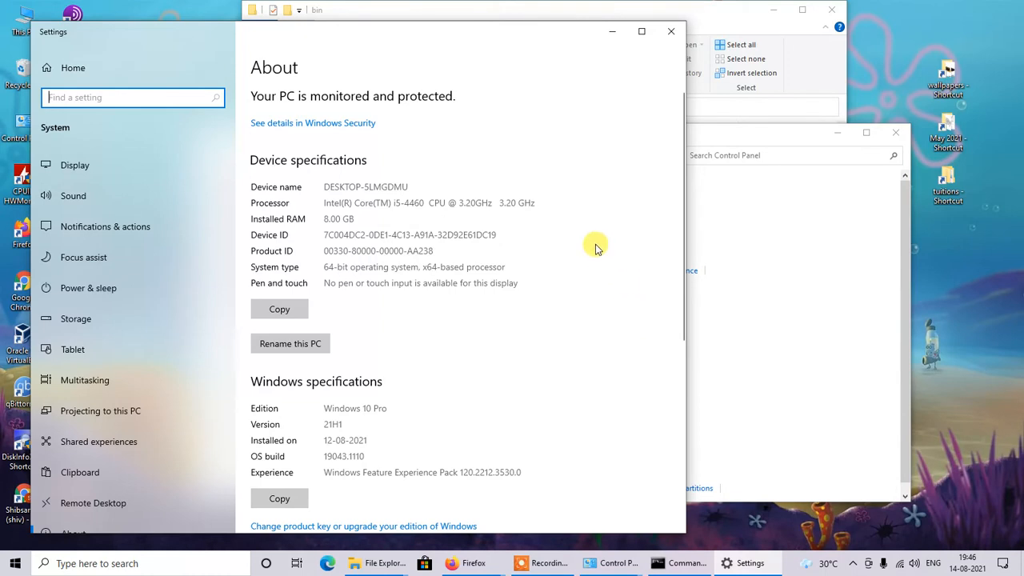
# Open Advanced system settings from the related settings on the About page.
pyautogui.scroll(-5, 594, 245)
pyautogui.scroll(-1, 595, 247)
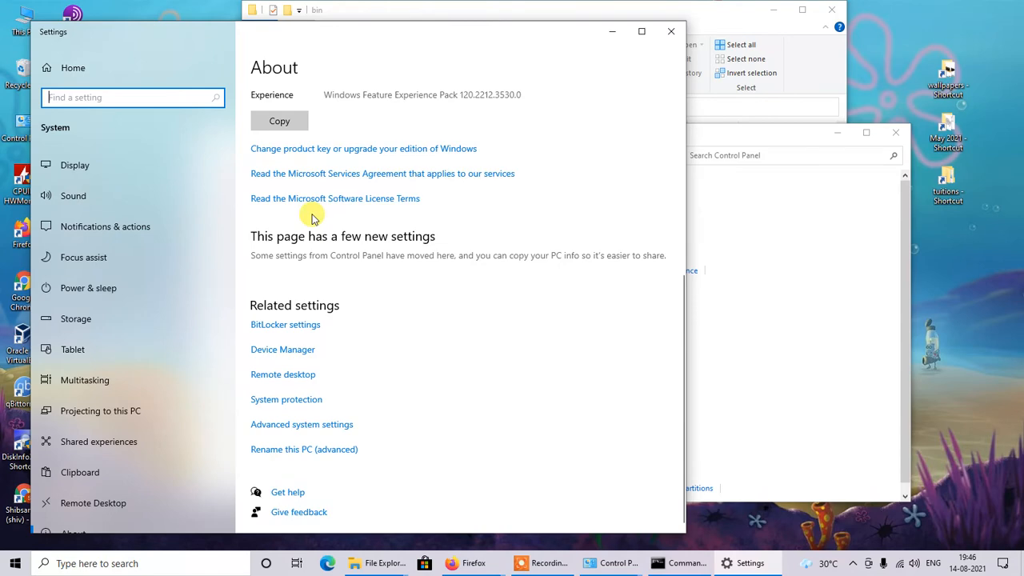
pyautogui.scroll(4, 344, 324)
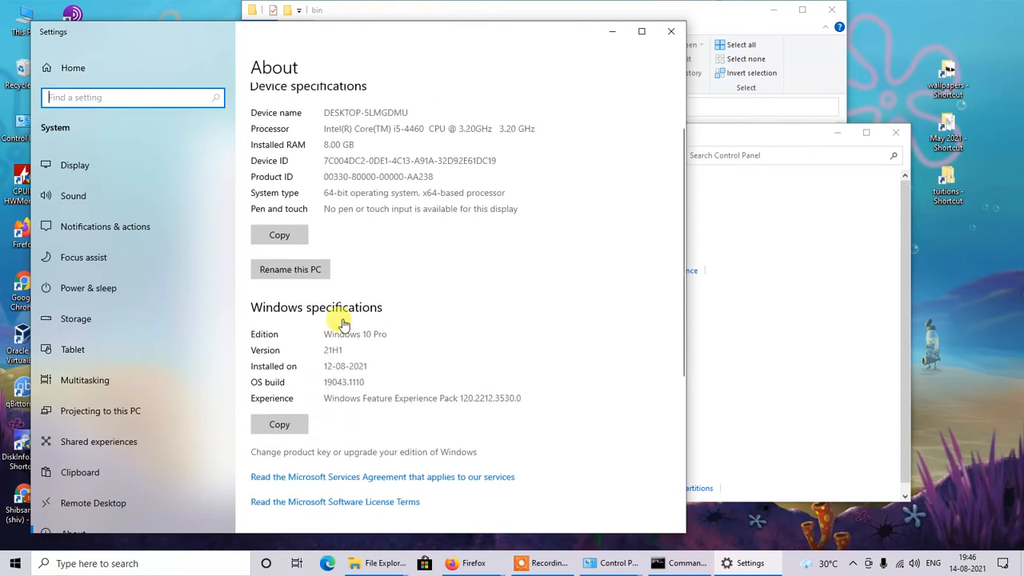
pyautogui.scroll(-5, 344, 324)
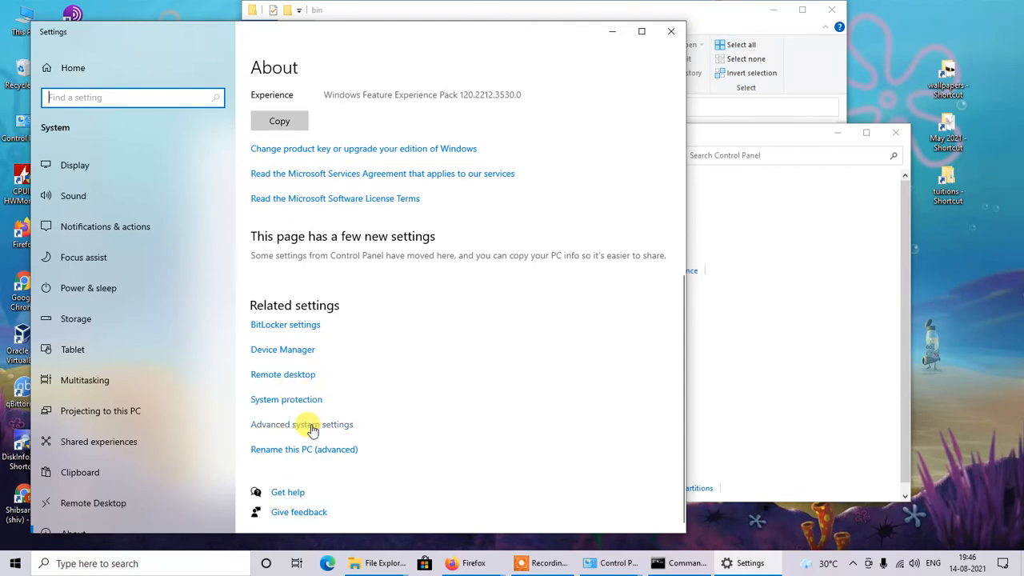
pyautogui.scroll(5, 328, 420)
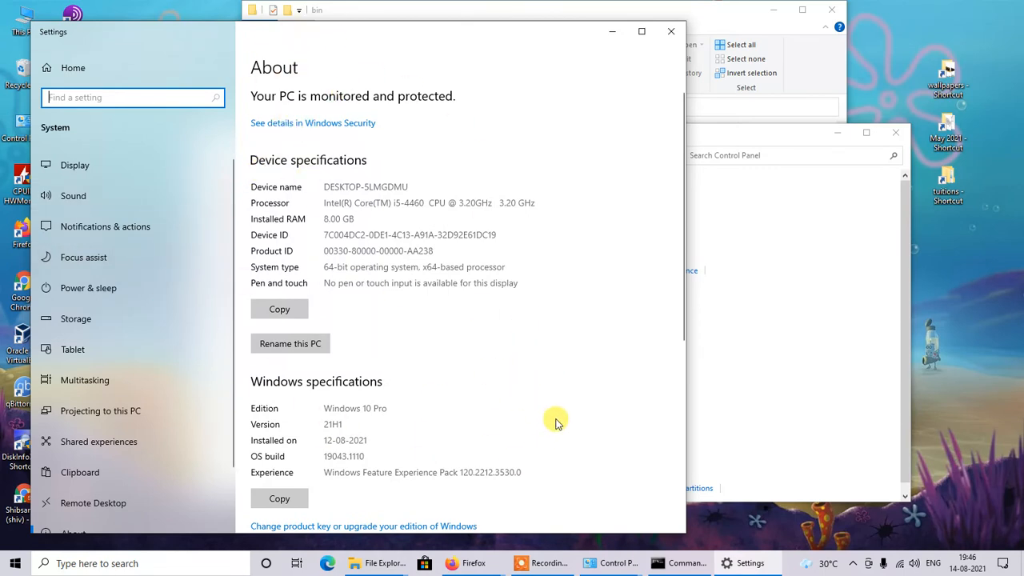
pyautogui.scroll(-5, 557, 423)
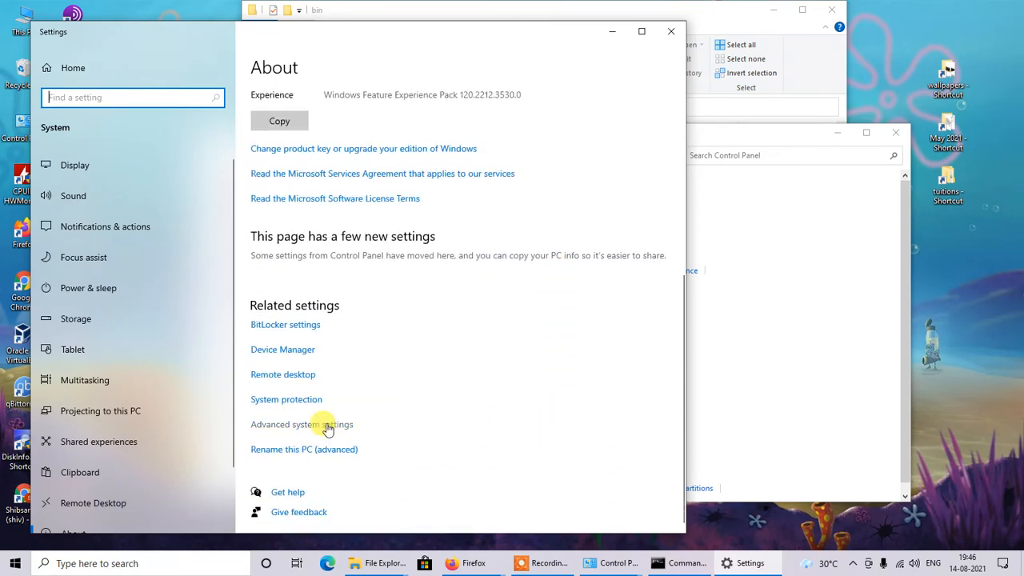
pyautogui.click(326, 429)
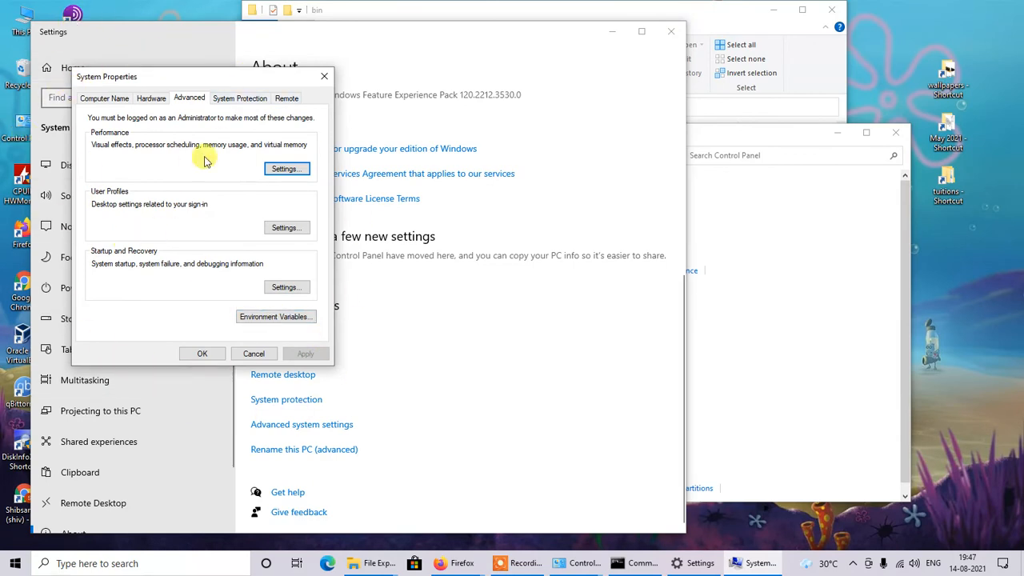
# Add C:\Program Files\Java\jdk1.8.0_20\bin as a new entry in the system Path environment variable, and save the changes.
pyautogui.click(267, 319)
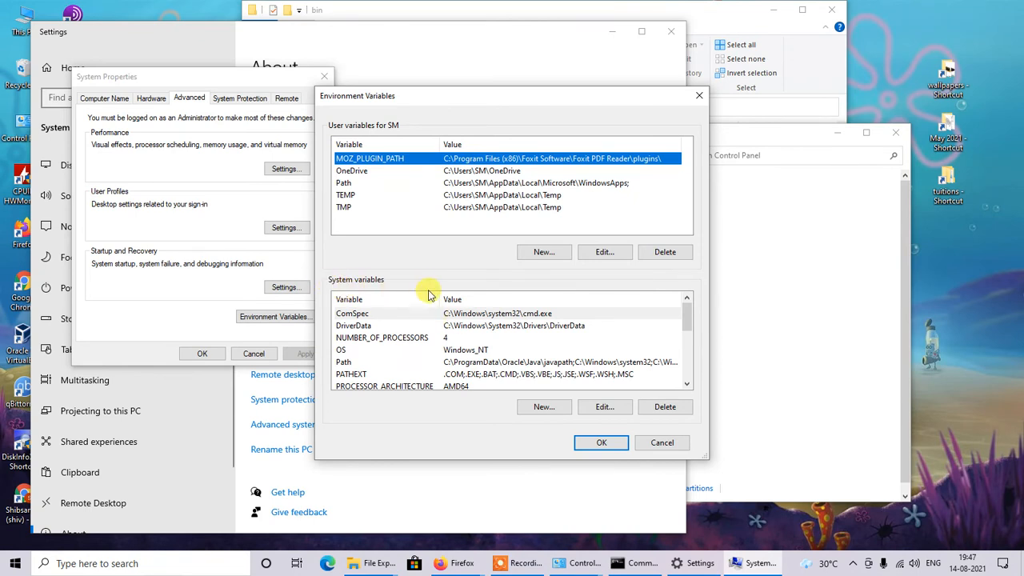
pyautogui.click(376, 364)
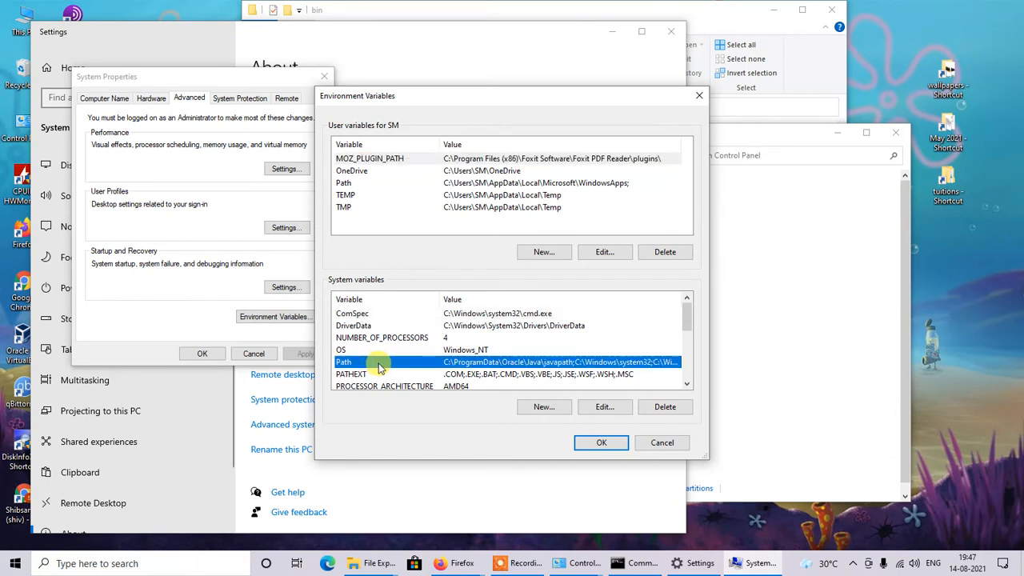
pyautogui.click(603, 407)
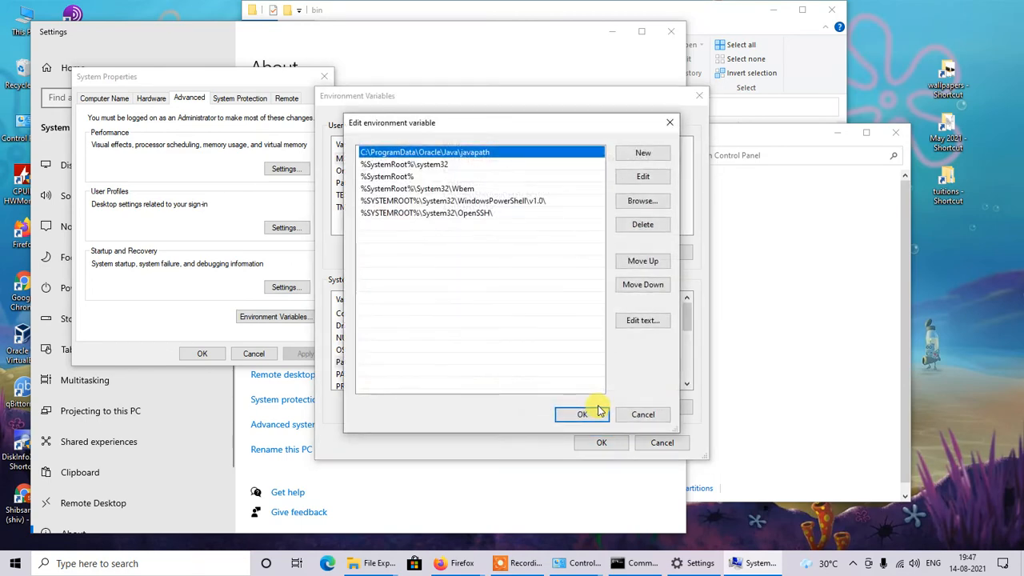
pyautogui.click(640, 161)
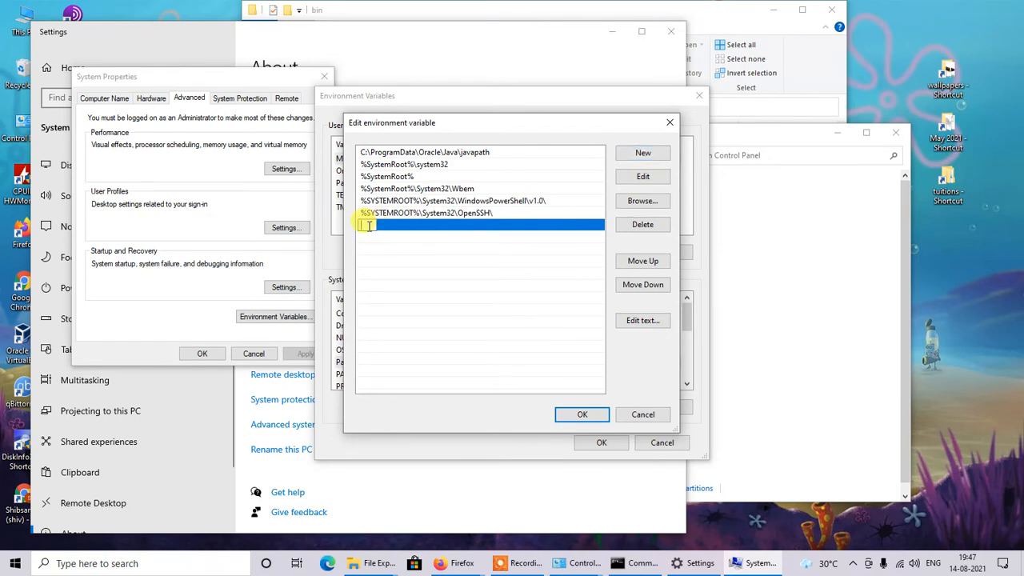
pyautogui.hotkey('ctrl', 'v')
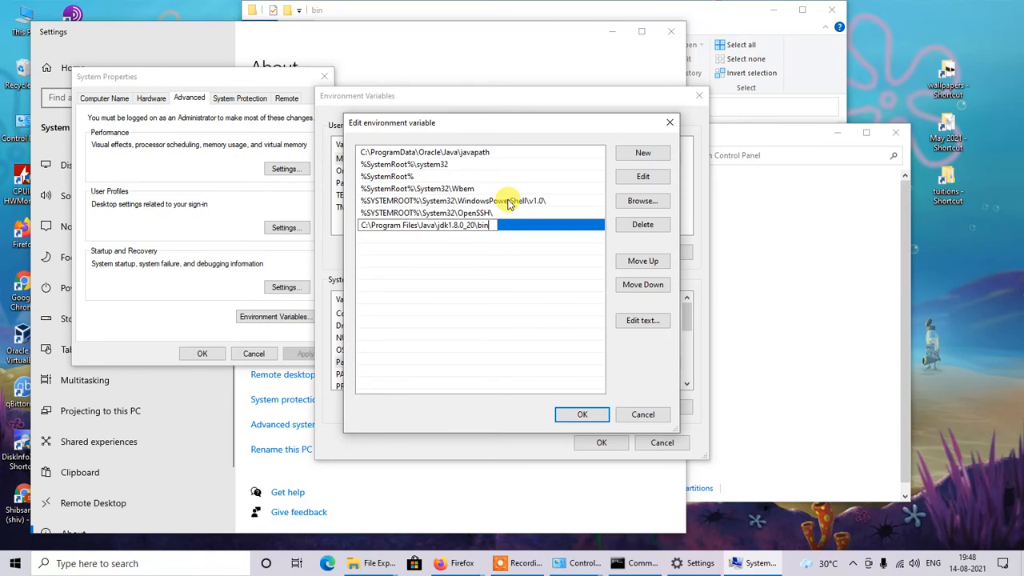
pyautogui.click(582, 415)
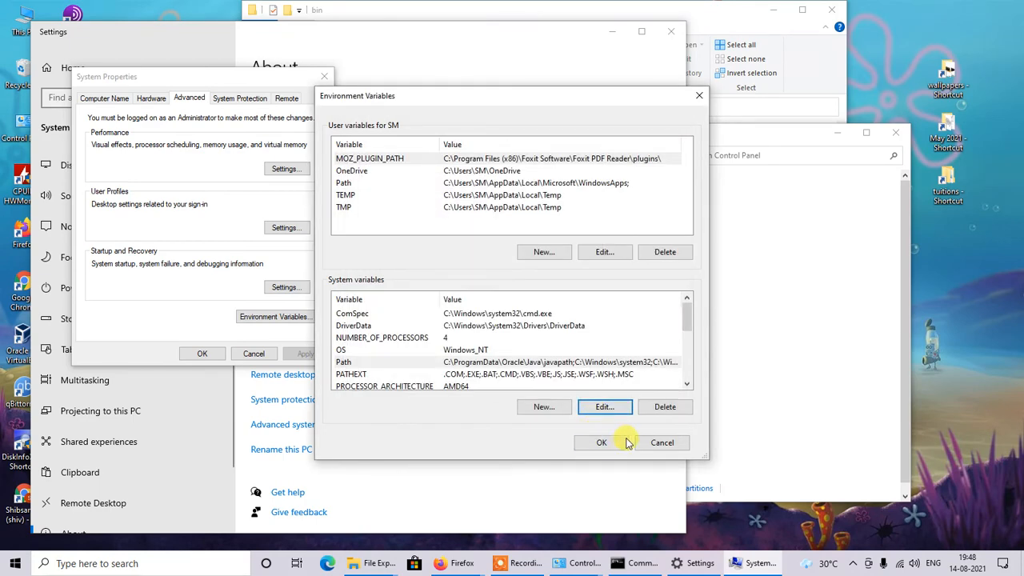
pyautogui.click(603, 442)
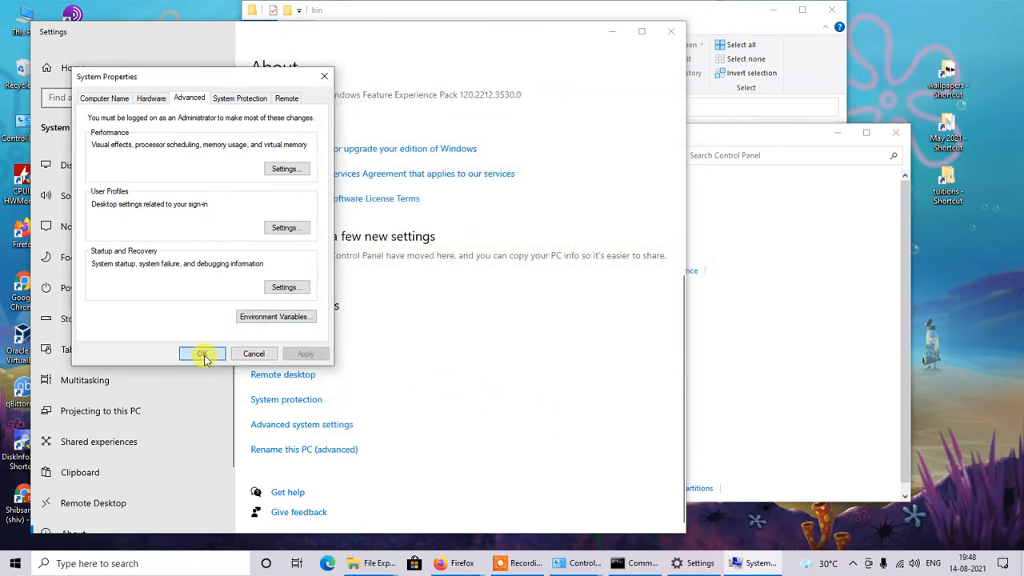
pyautogui.click(204, 354)
# Close the Settings, Control Panel and File Explorer windows.
pyautogui.click(670, 32)
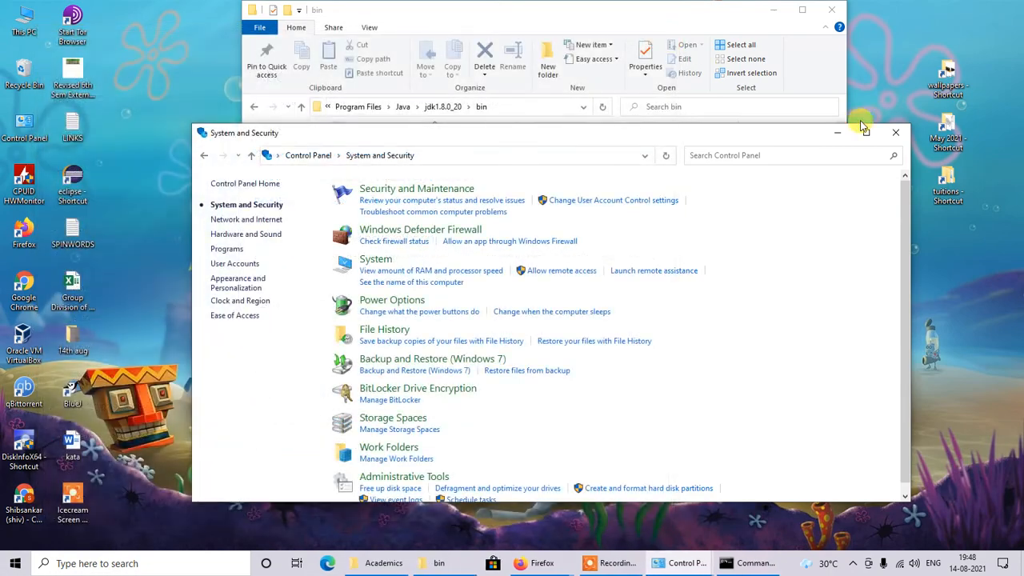
pyautogui.click(895, 132)
pyautogui.click(831, 10)
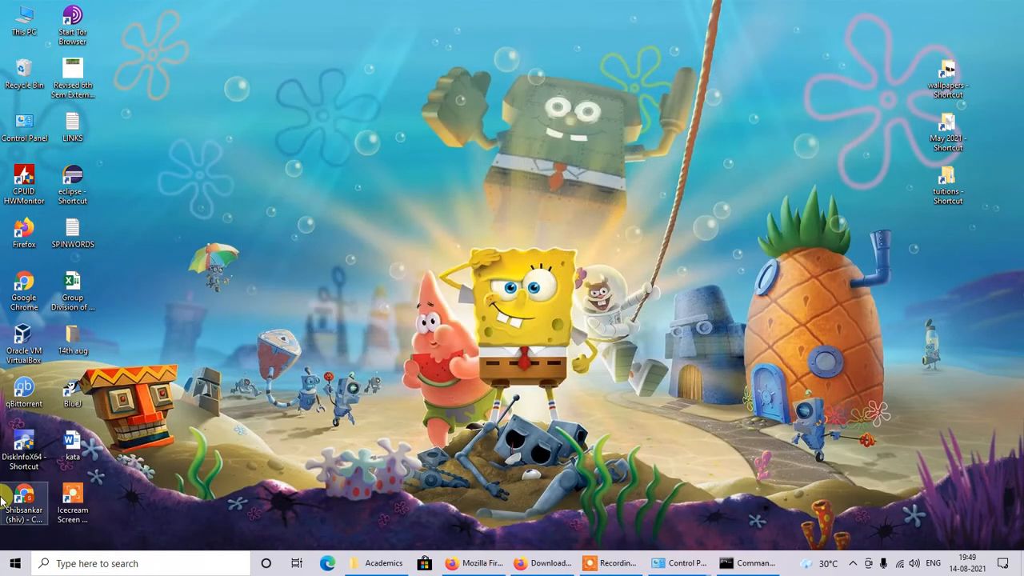
# Open a new Command Prompt window and close the old one that was started before the Path change.
pyautogui.click(9, 566)
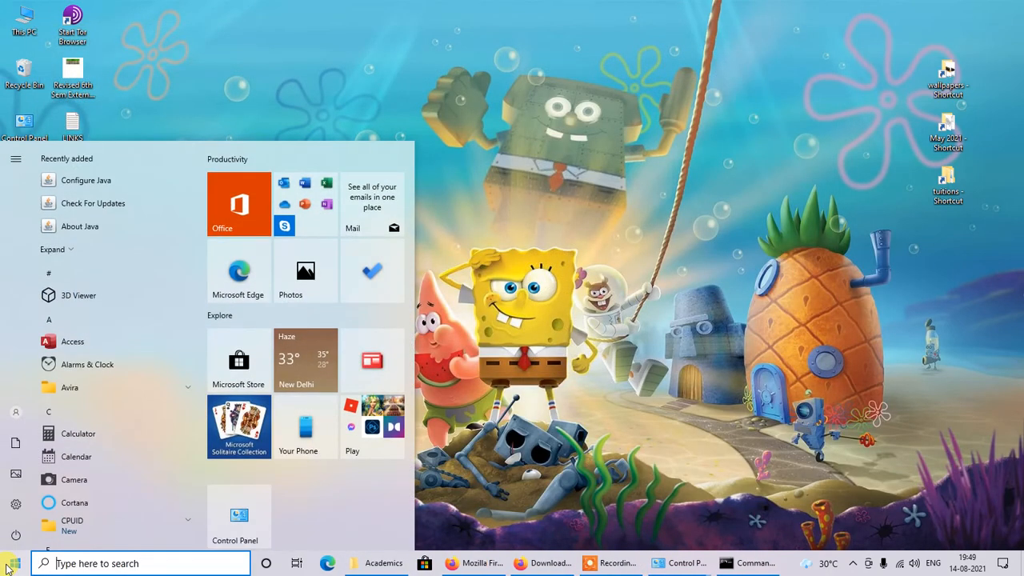
pyautogui.write('cmd')
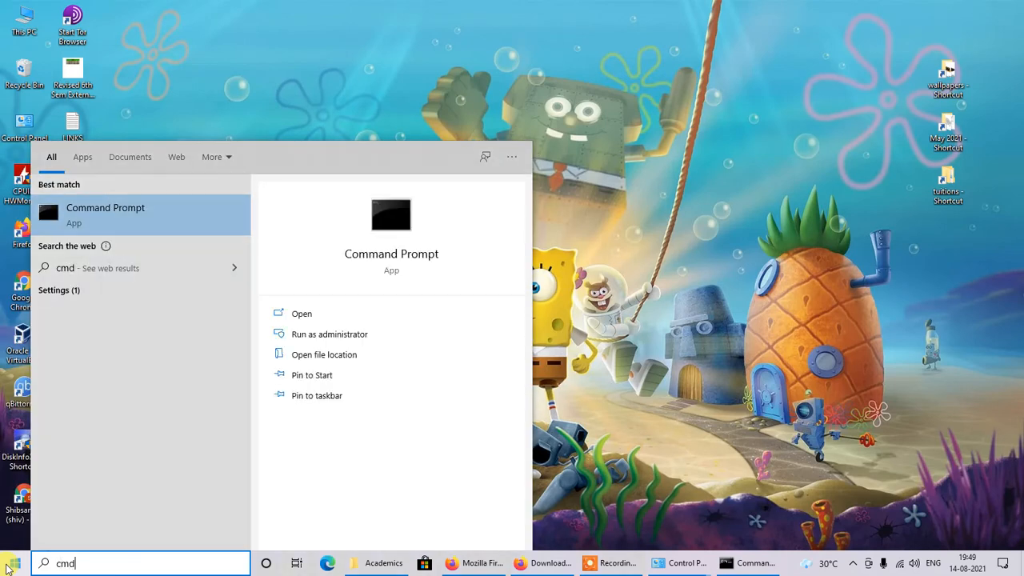
pyautogui.press('Return')
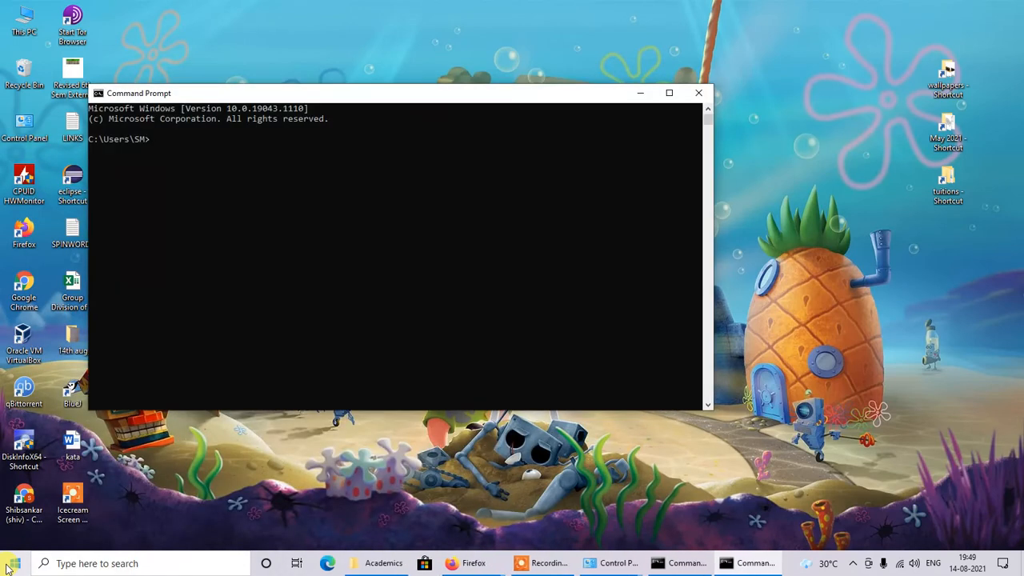
pyautogui.click(677, 560)
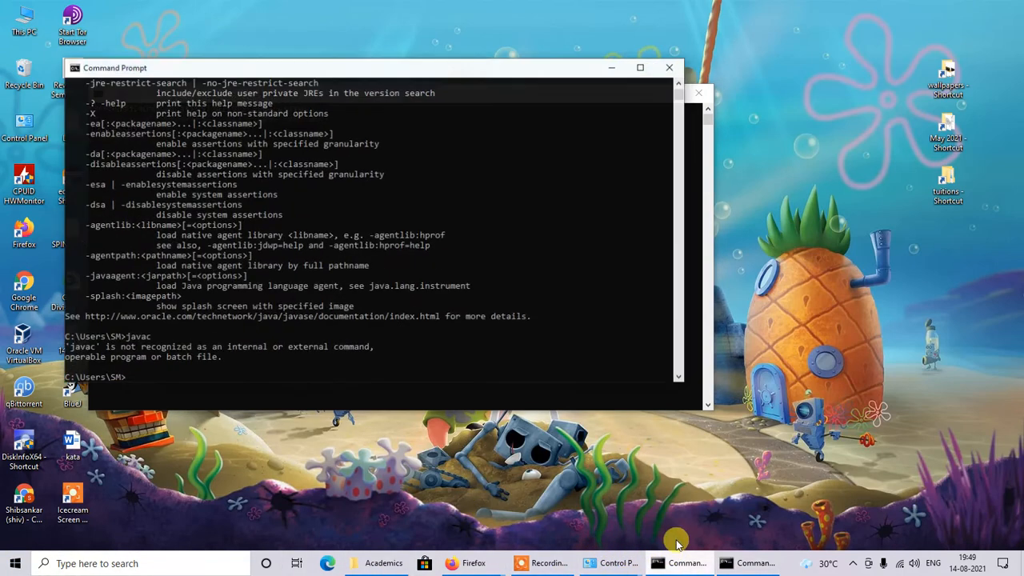
pyautogui.click(669, 61)
# Run javac in the new Command Prompt window to check that the compiler is reachable through the Path.
pyautogui.click(306, 254)
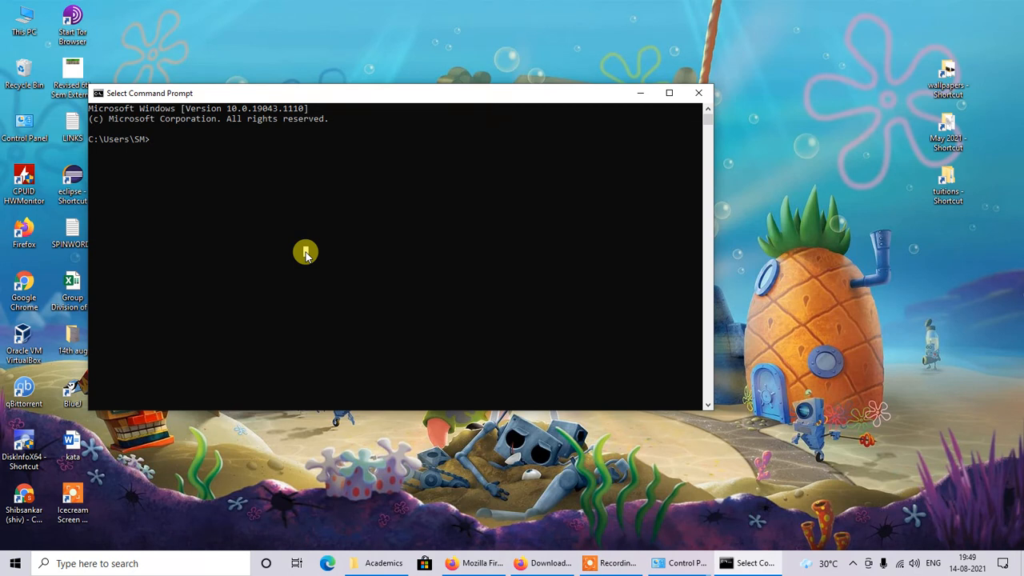
pyautogui.write('ja')
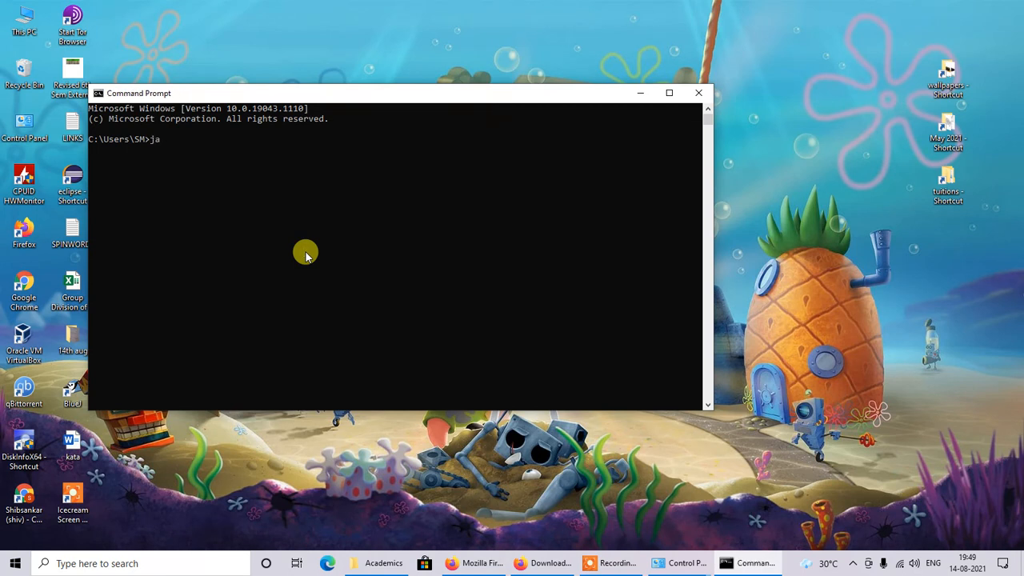
pyautogui.write('vac')
pyautogui.press('Return')
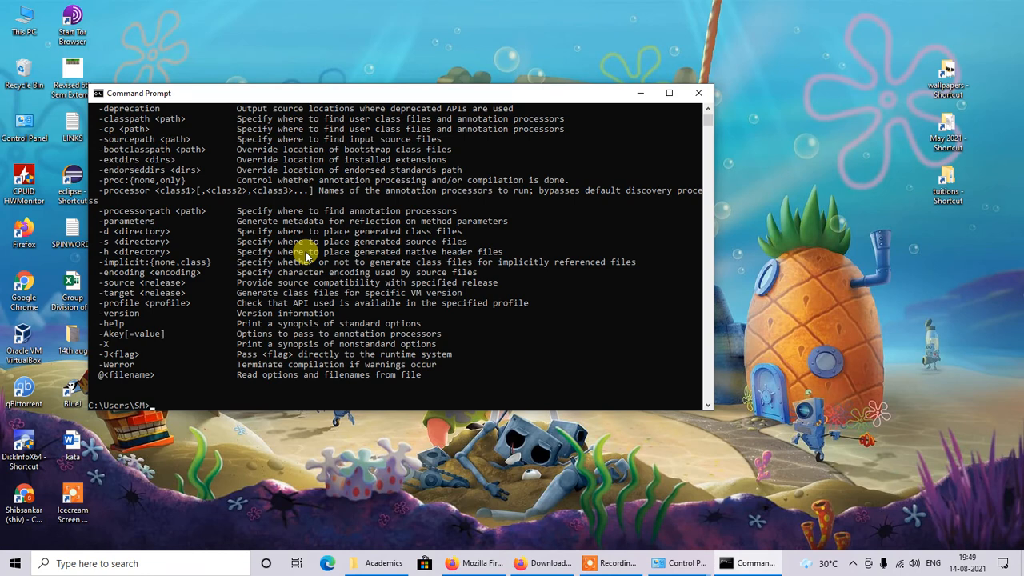
# Minimize Command Prompt, try to launch Eclipse from its desktop shortcut, and dismiss the resulting dialog.
pyautogui.click(639, 93)
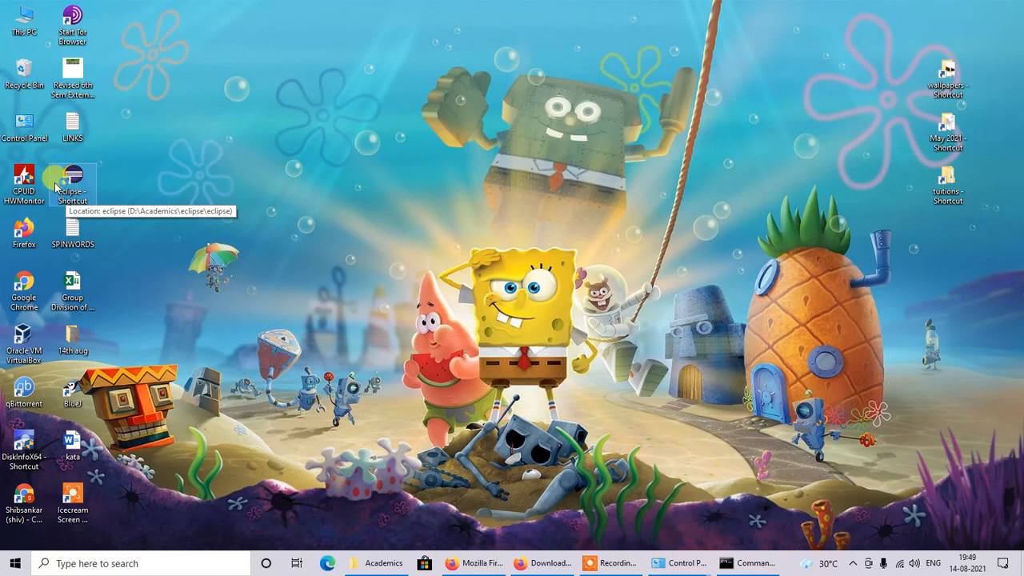
pyautogui.click(53, 178)
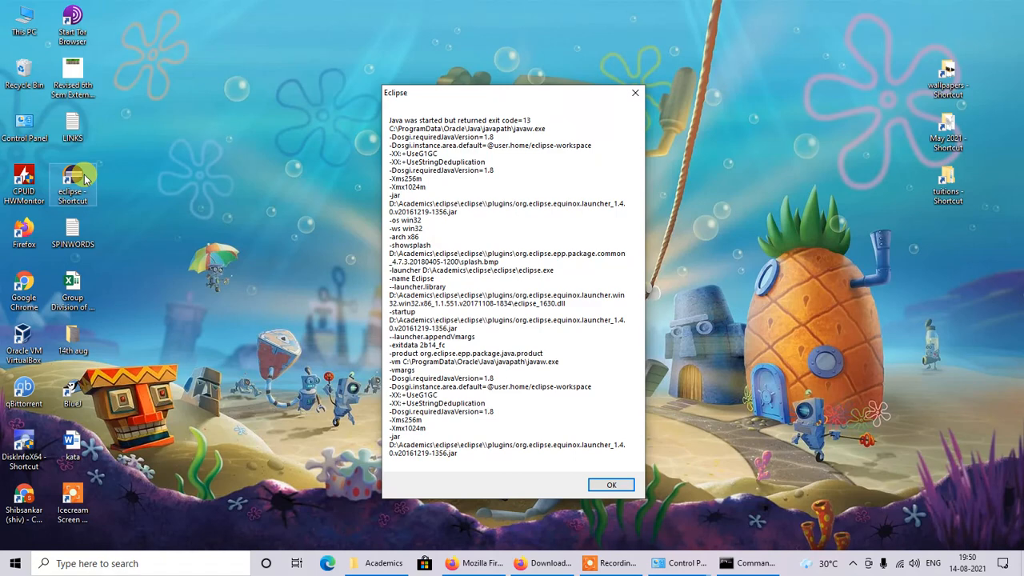
pyautogui.click(612, 485)
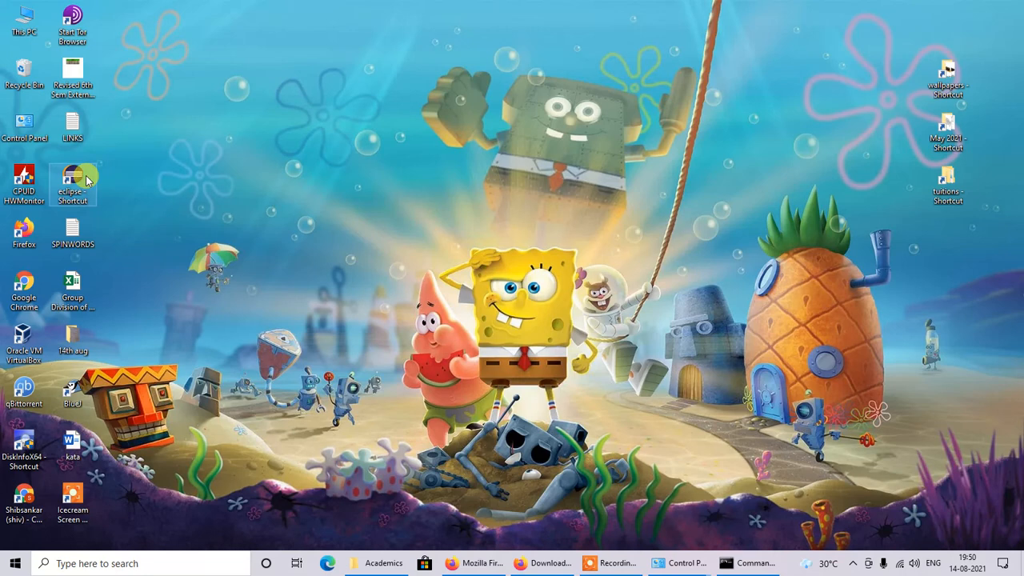
# Restore the Command Prompt window and move it clear of the desktop shortcuts.
pyautogui.click(761, 565)
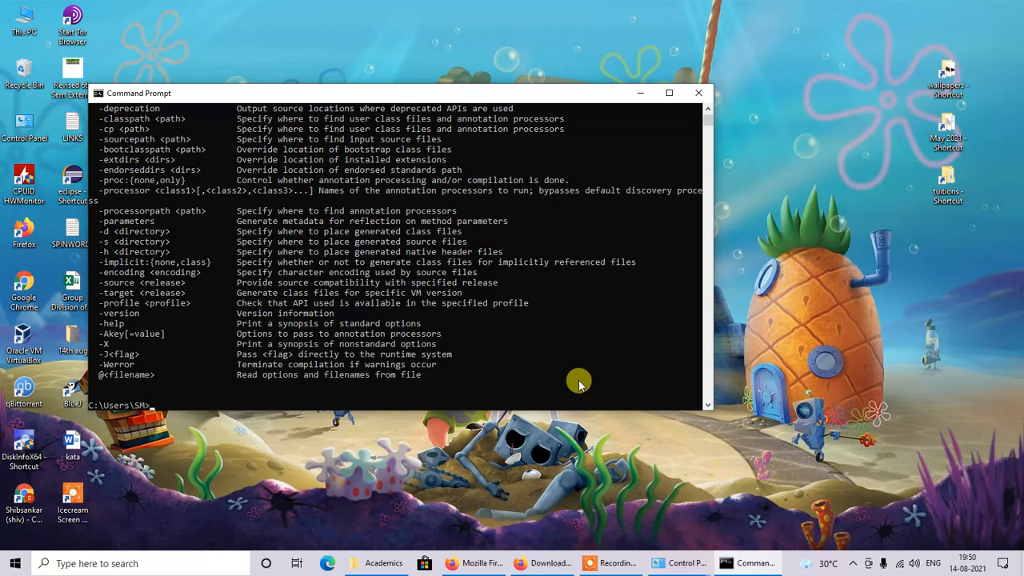
pyautogui.moveTo(336, 93); pyautogui.dragTo(475, 61)
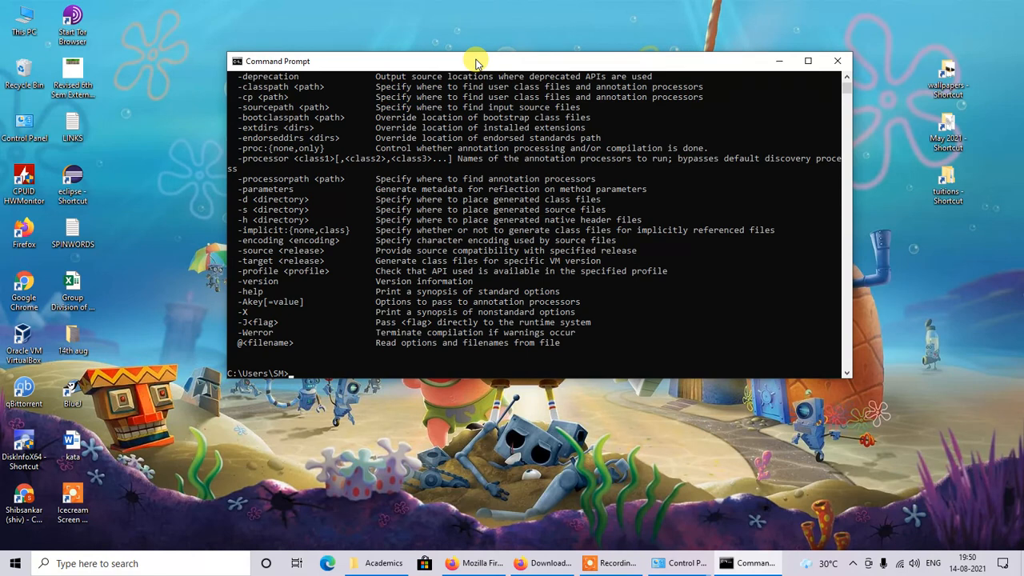